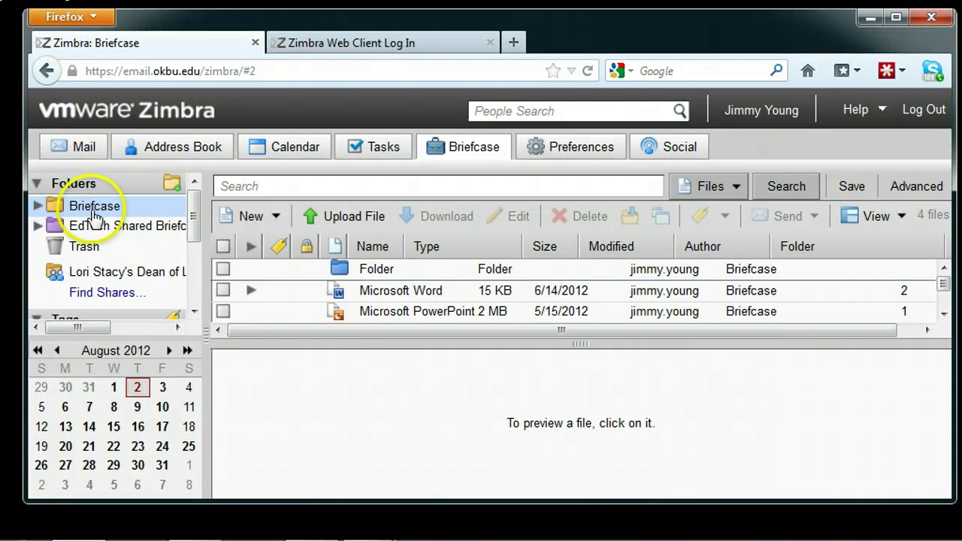
# Show the Briefcase with its folder, Word document and PowerPoint file listed.
pyautogui.moveTo(214, 522)
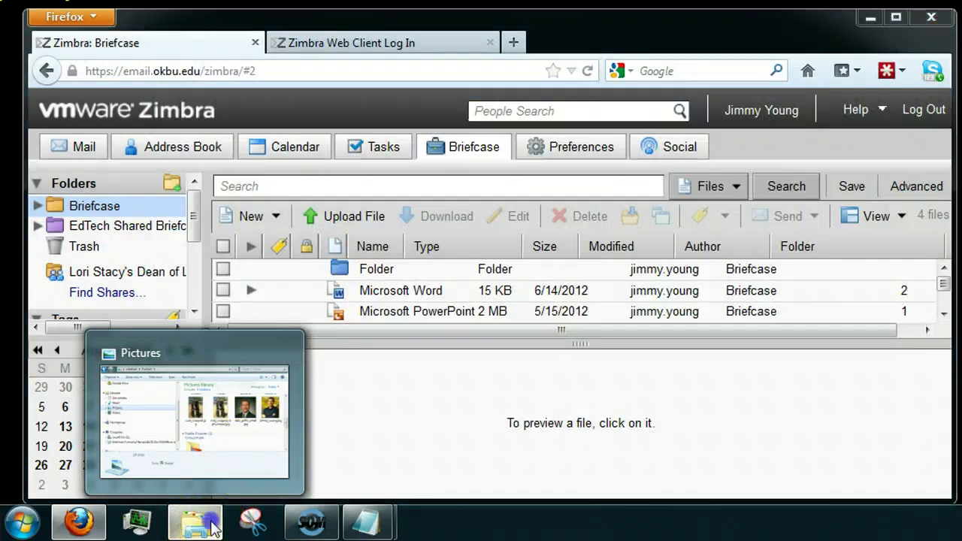
pyautogui.click(213, 525)
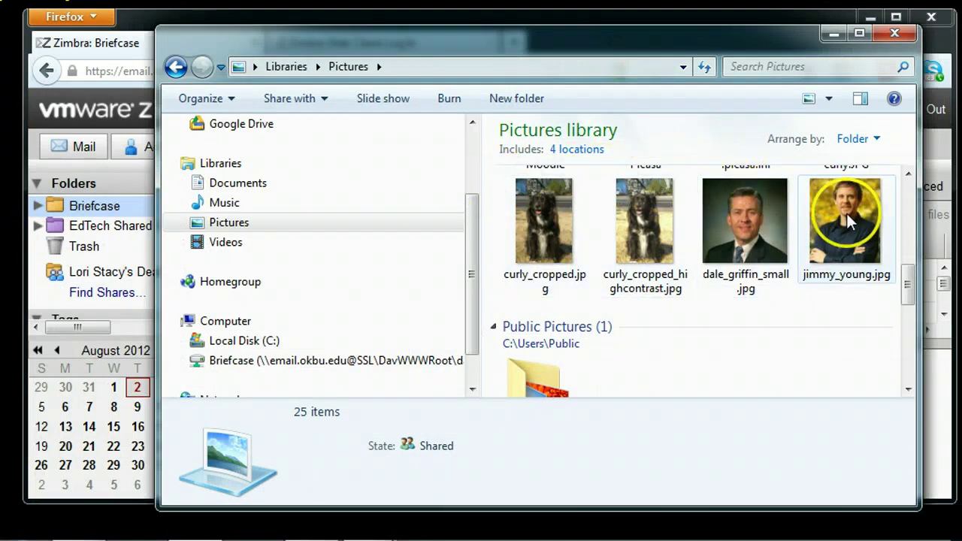
pyautogui.moveTo(851, 214); pyautogui.dragTo(322, 365)
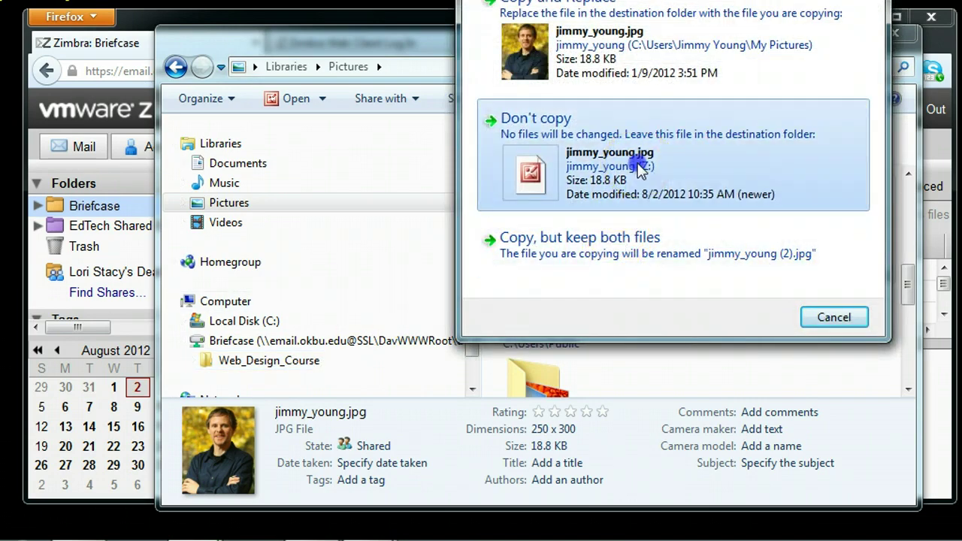
pyautogui.click(649, 58)
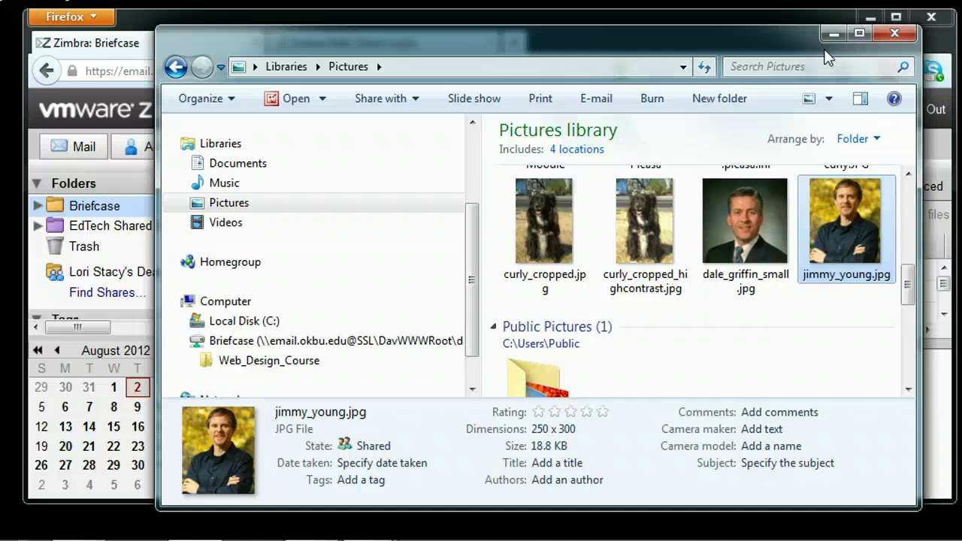
pyautogui.click(896, 44)
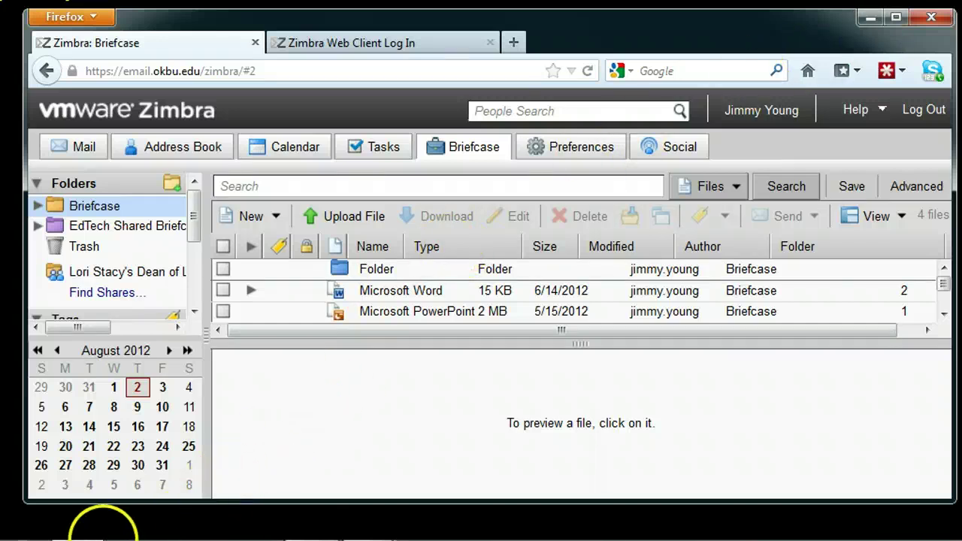
# From Computer, start mapping a network drive as Y:, ready for the folder address.
pyautogui.moveTo(16, 535)
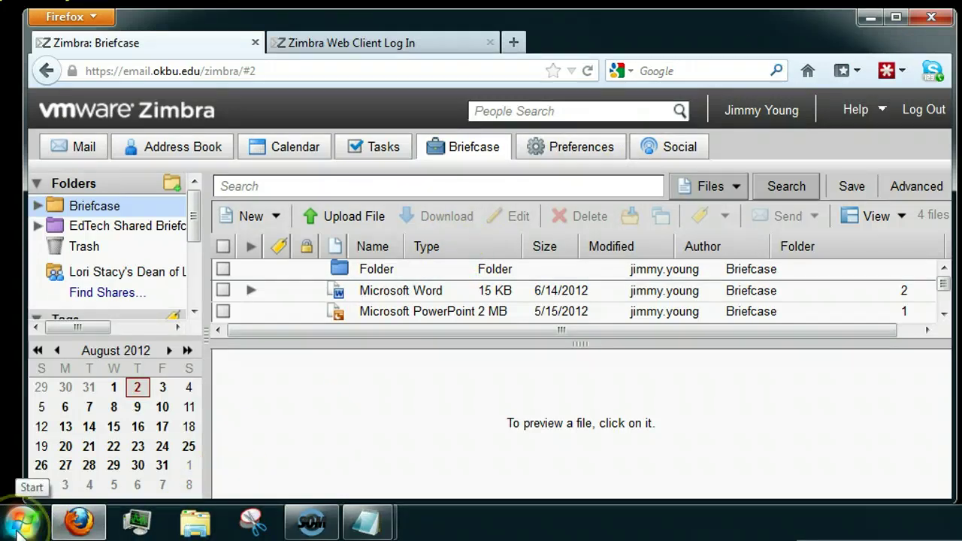
pyautogui.click(18, 533)
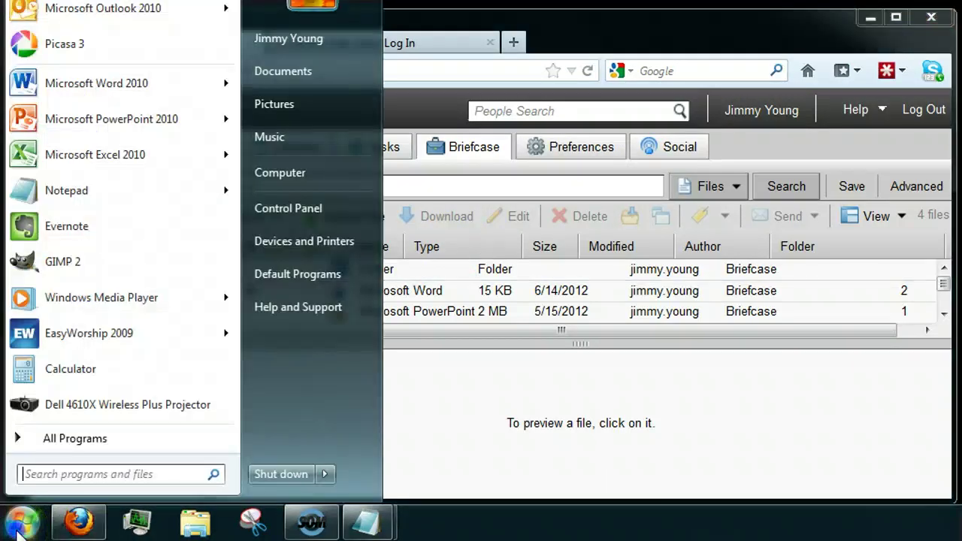
pyautogui.click(285, 173)
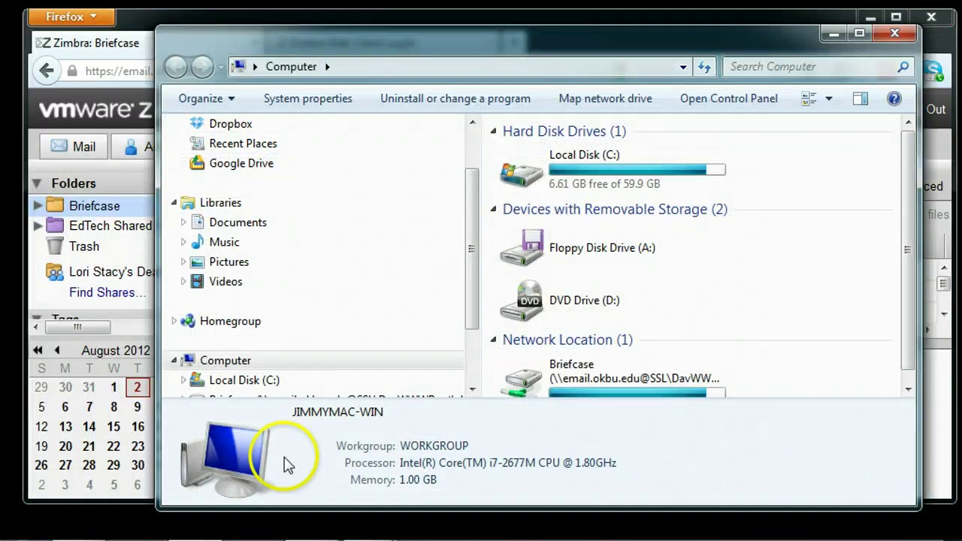
pyautogui.click(602, 104)
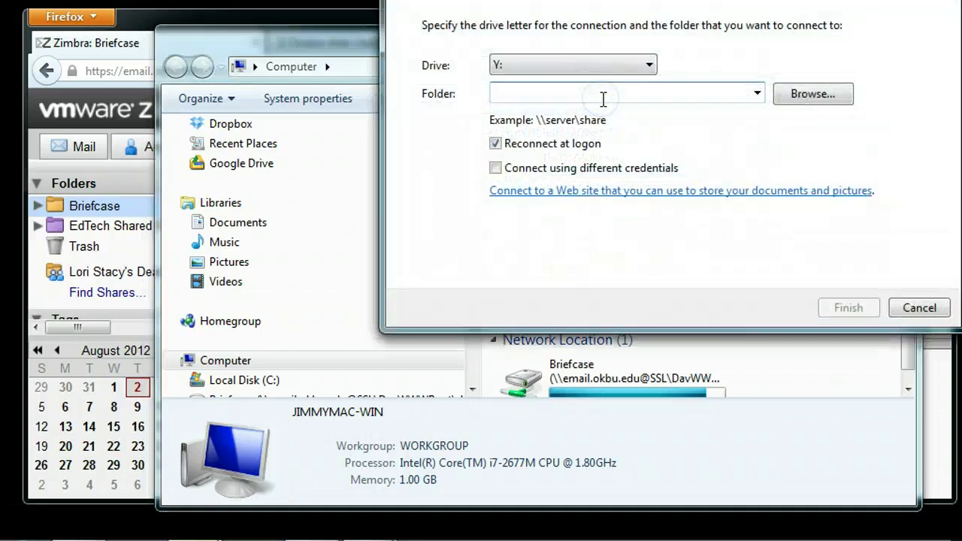
pyautogui.moveTo(701, 0); pyautogui.dragTo(597, 55)
pyautogui.click(382, 304)
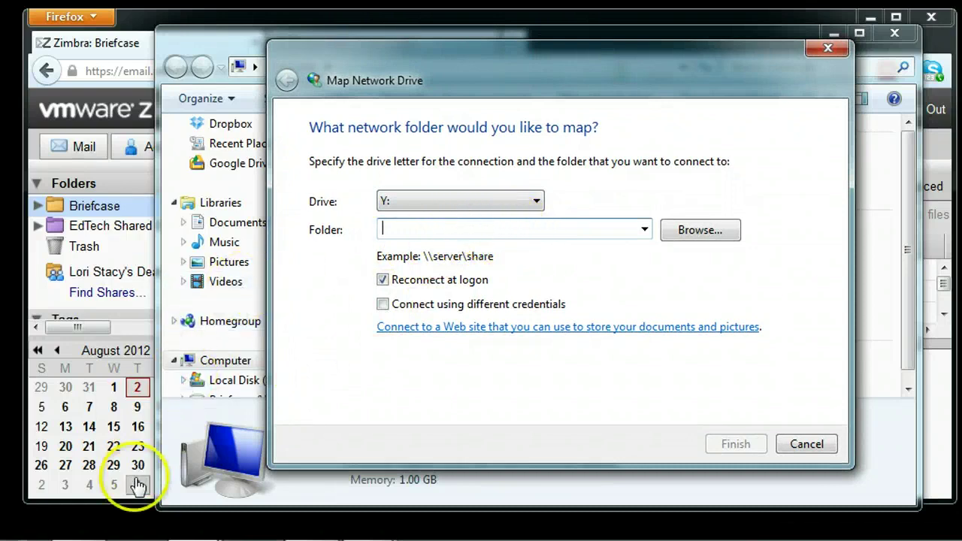
# Copy the full Web_Design_Course Briefcase WebDAV address from Notepad, then minimize Notepad.
pyautogui.moveTo(193, 526)
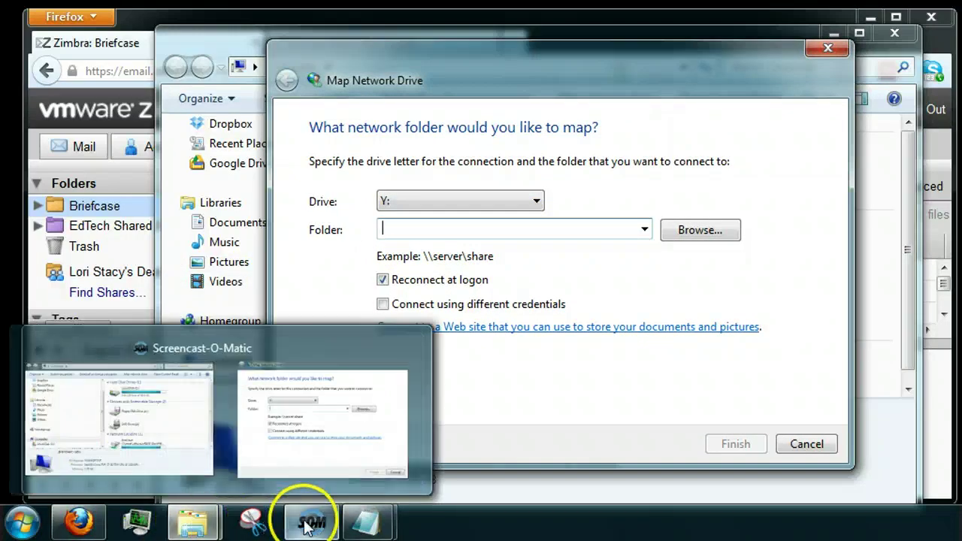
pyautogui.moveTo(365, 518)
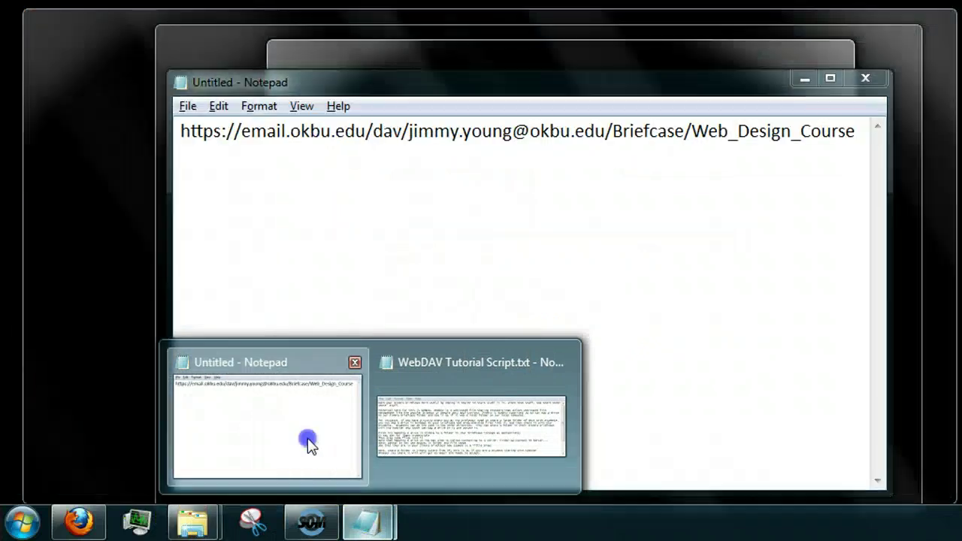
pyautogui.click(309, 446)
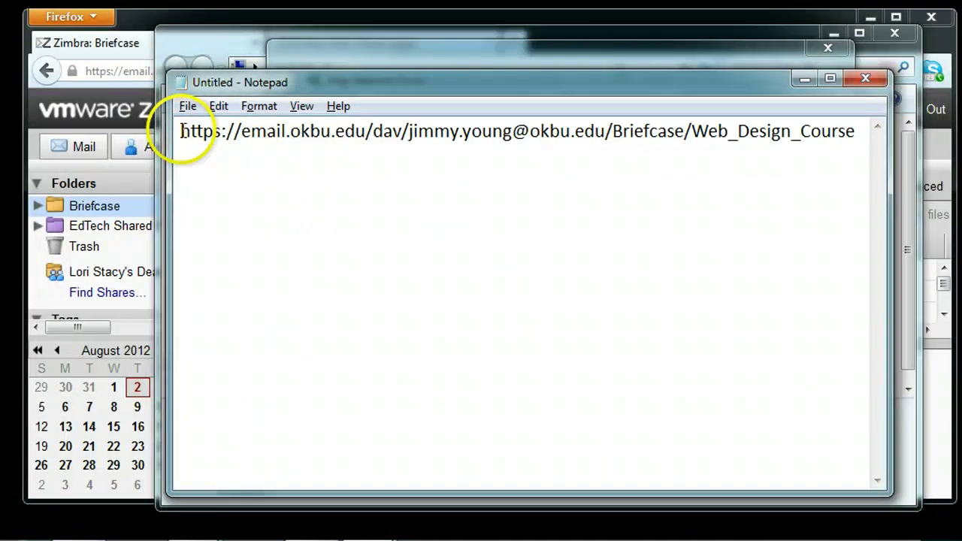
pyautogui.moveTo(180, 131); pyautogui.dragTo(368, 134)
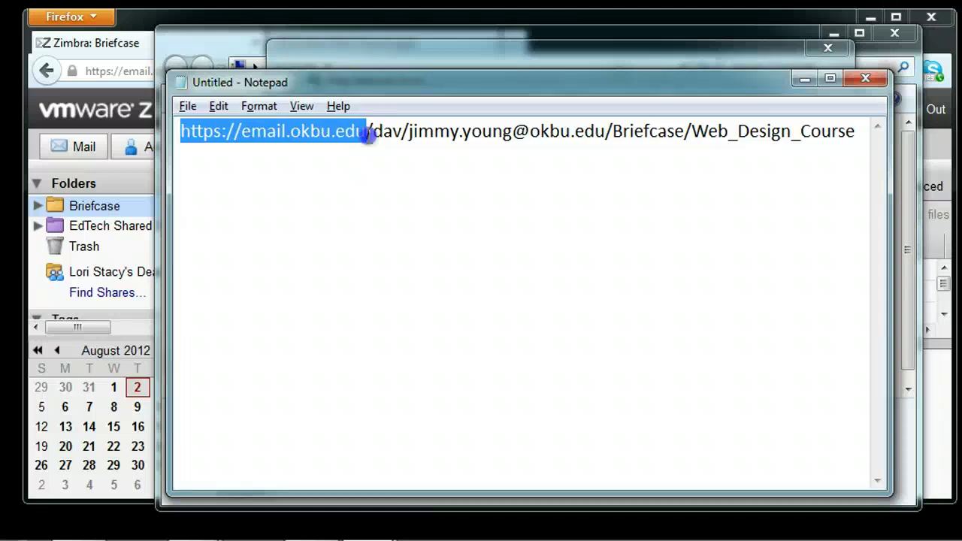
pyautogui.moveTo(369, 134); pyautogui.dragTo(410, 133)
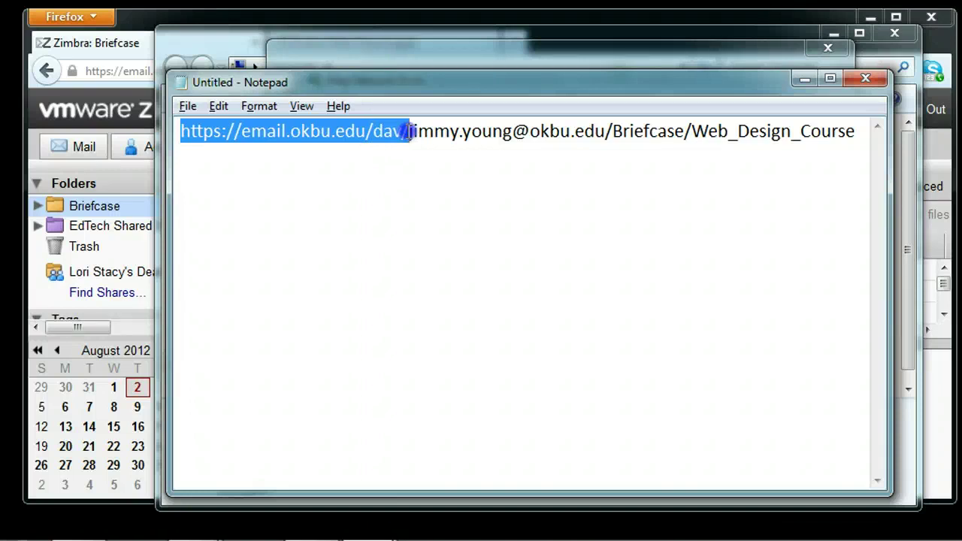
pyautogui.moveTo(411, 134); pyautogui.dragTo(603, 134)
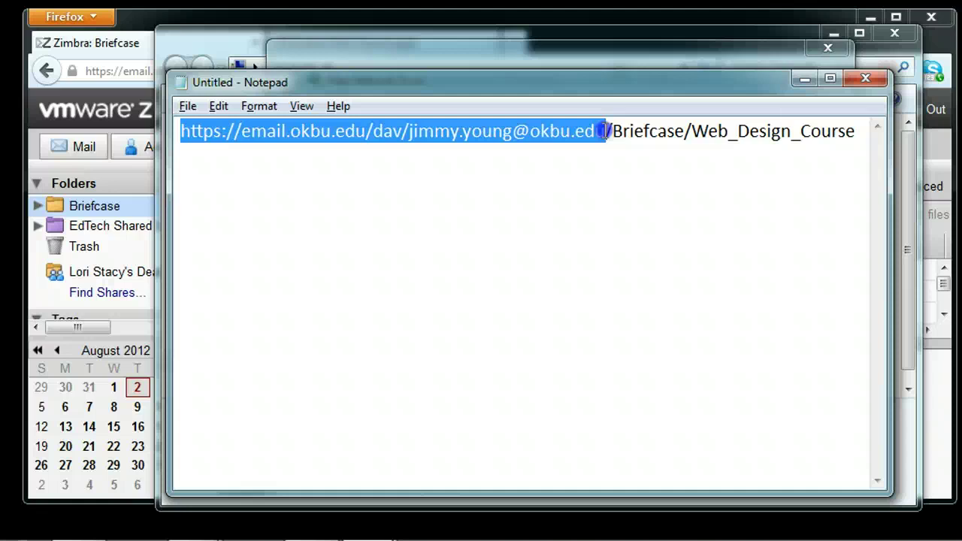
pyautogui.moveTo(604, 133); pyautogui.dragTo(692, 132)
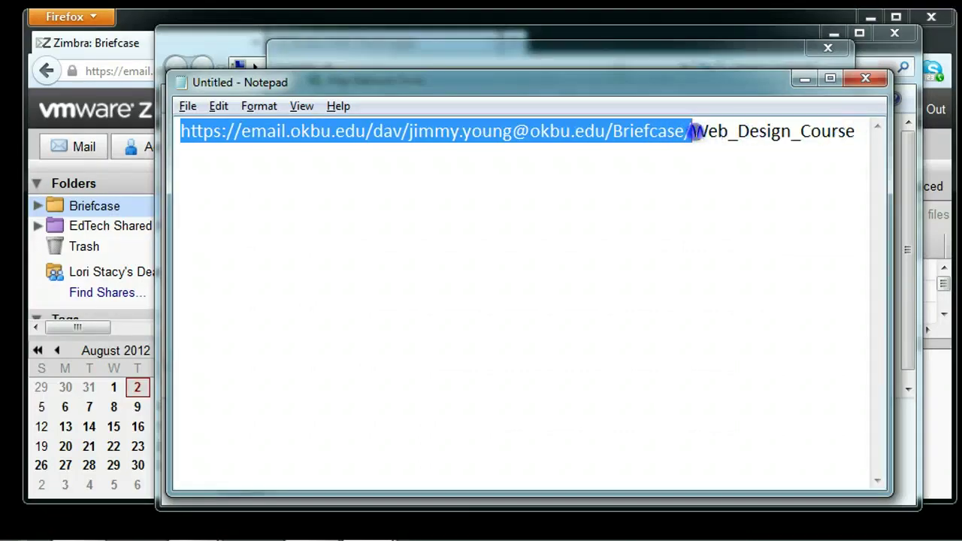
pyautogui.moveTo(692, 132); pyautogui.dragTo(863, 131)
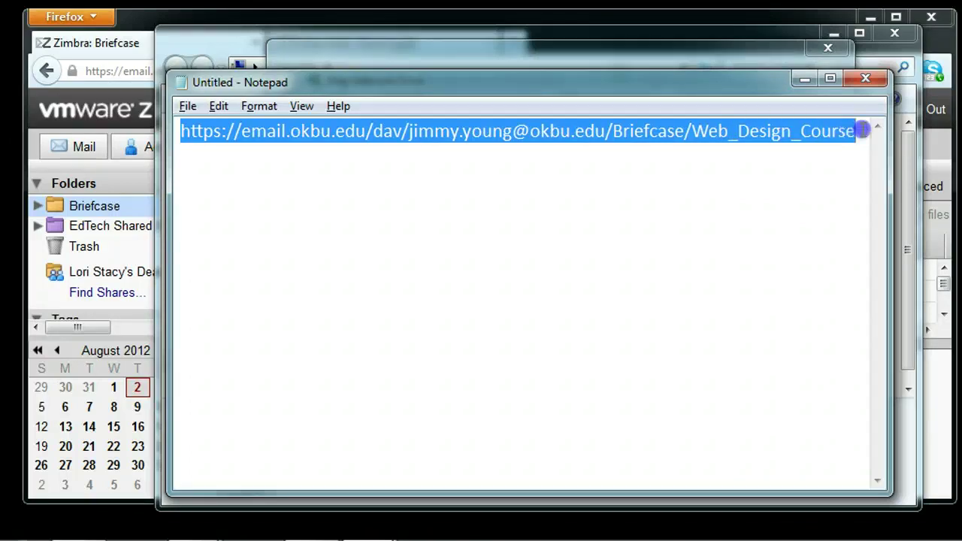
pyautogui.rightClick(526, 136)
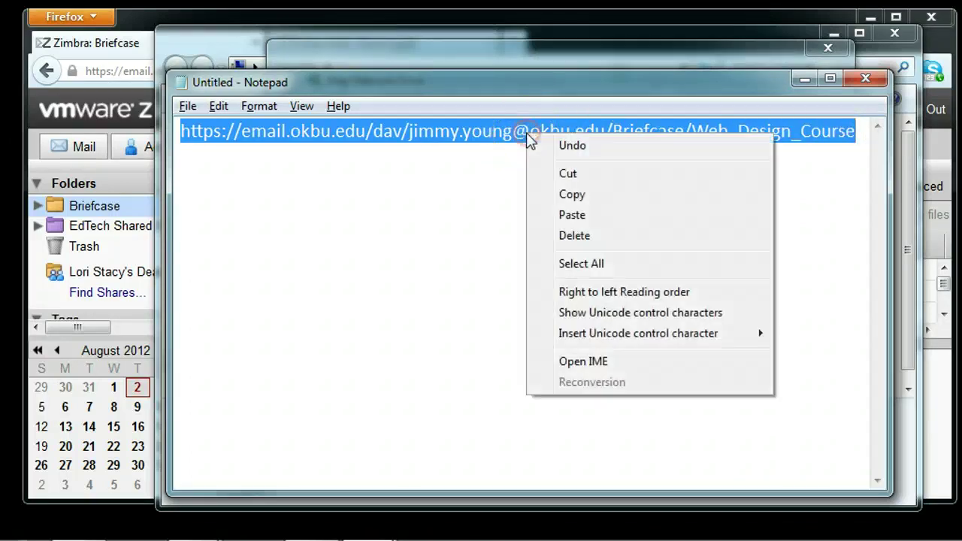
pyautogui.click(571, 194)
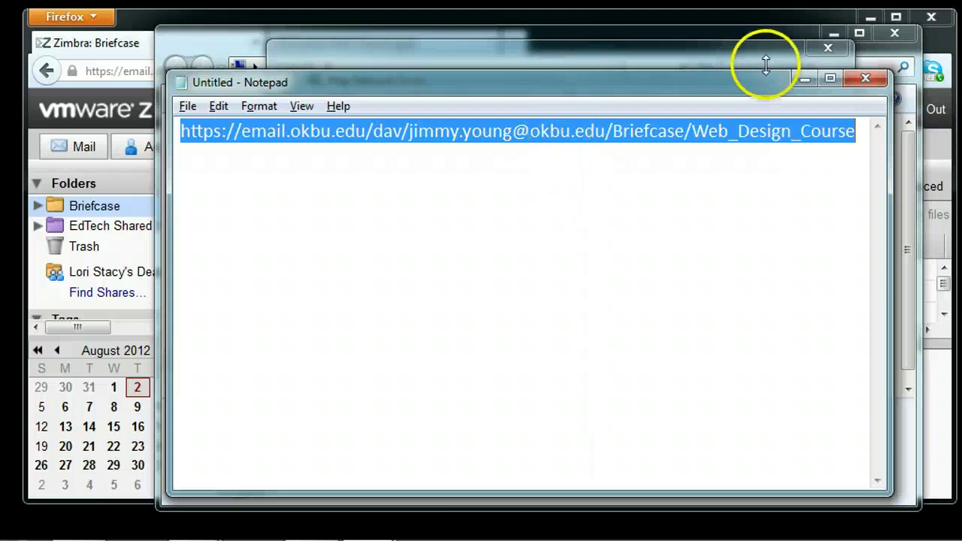
pyautogui.click(802, 78)
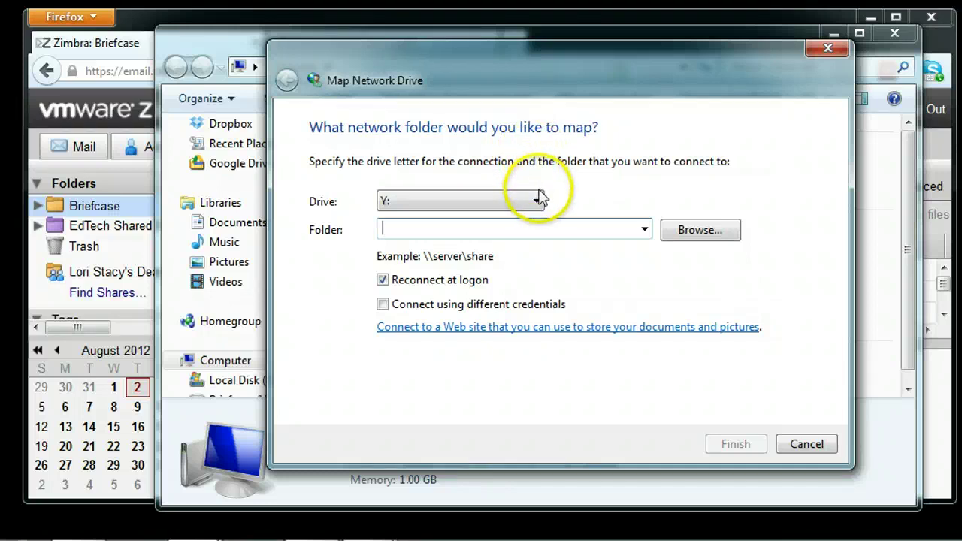
# Paste the Briefcase address into the Folder field and finish mapping the Web_Design_Course drive.
pyautogui.rightClick(518, 229)
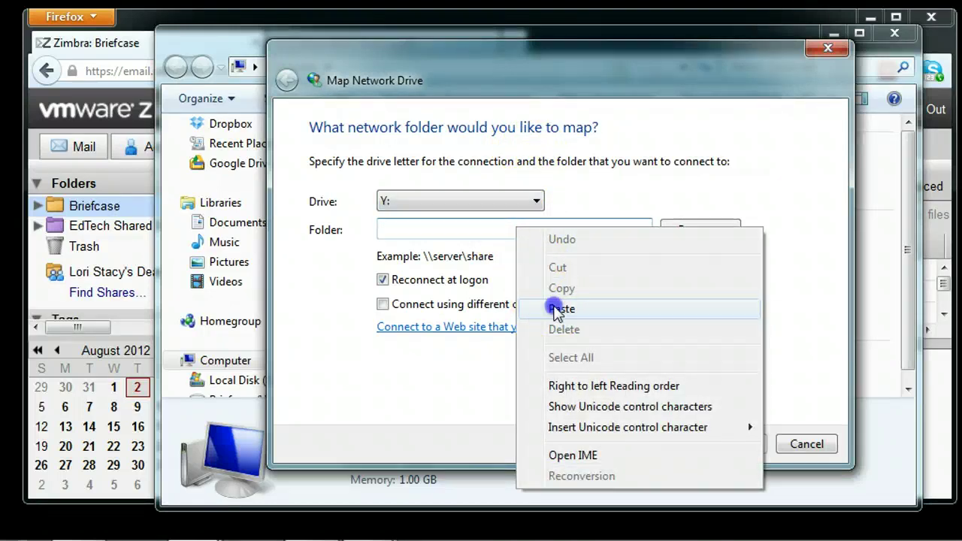
pyautogui.click(557, 308)
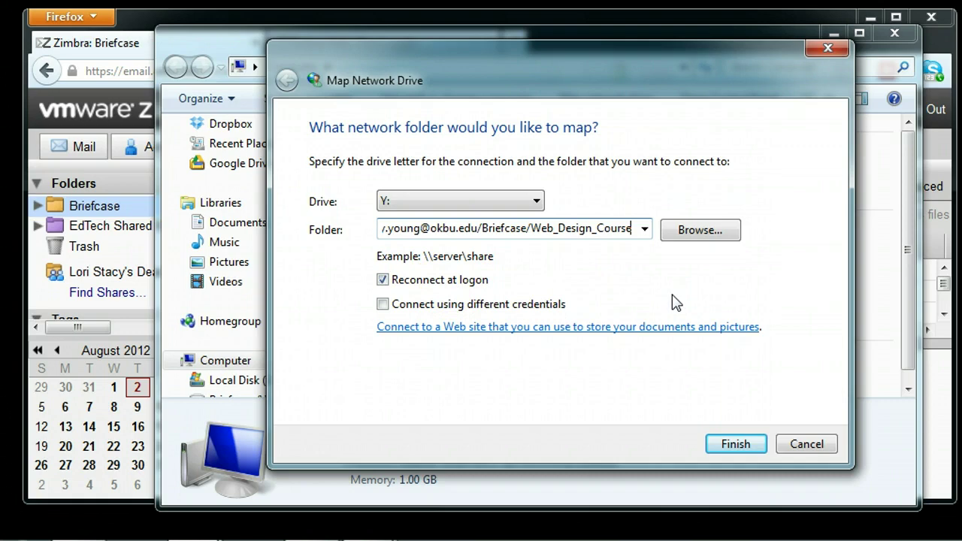
pyautogui.click(732, 445)
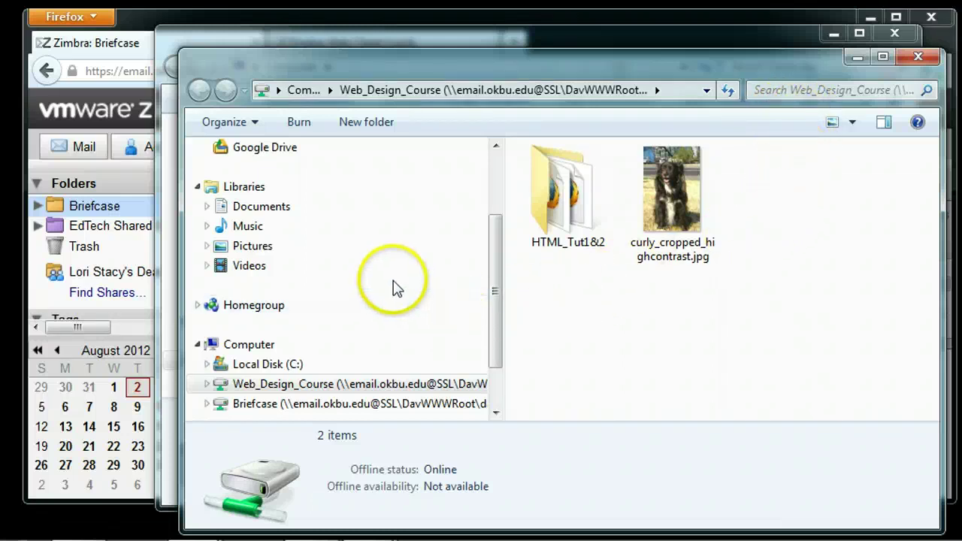
# Copy the Textbook_Resources folder from Documents onto the mapped Web_Design_Course drive.
pyautogui.click(285, 210)
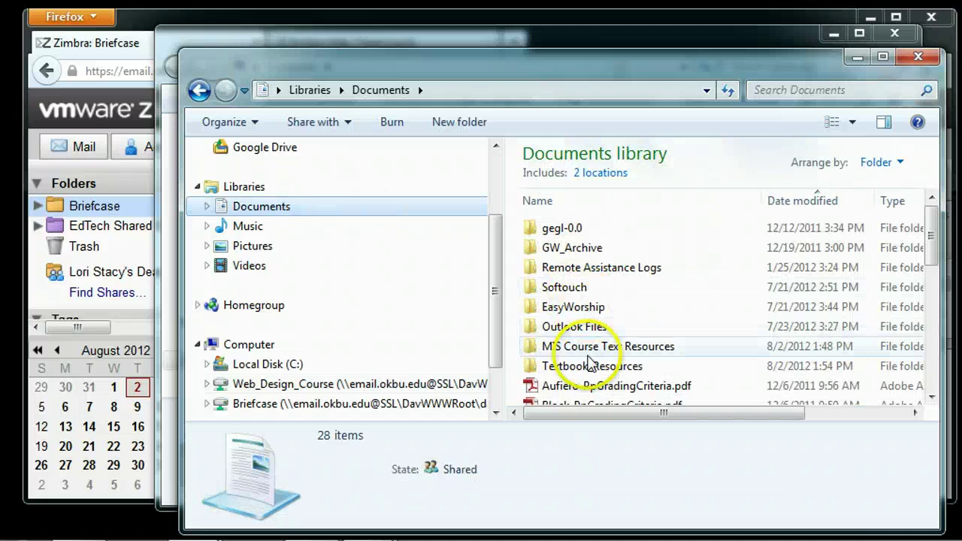
pyautogui.doubleClick(590, 363)
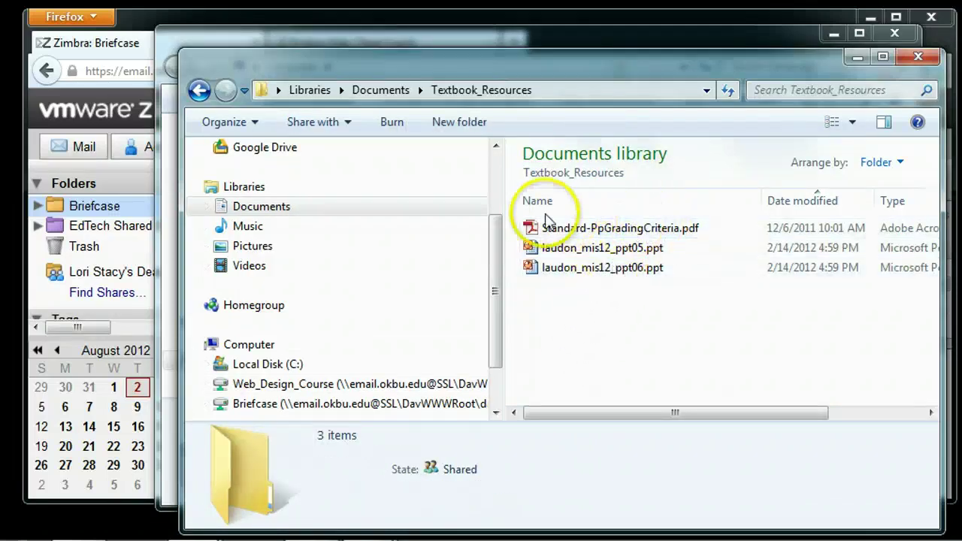
pyautogui.click(199, 91)
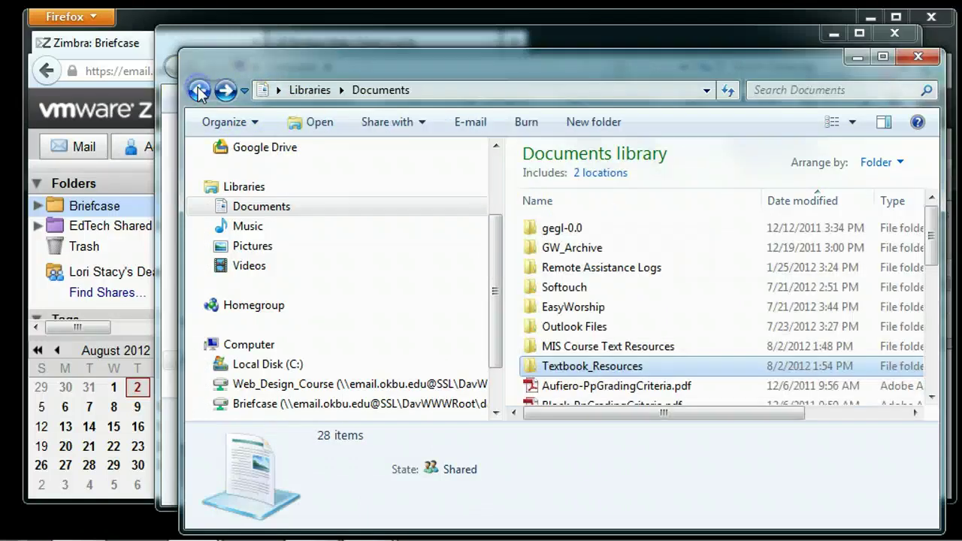
pyautogui.click(586, 368)
pyautogui.moveTo(587, 370); pyautogui.dragTo(266, 369)
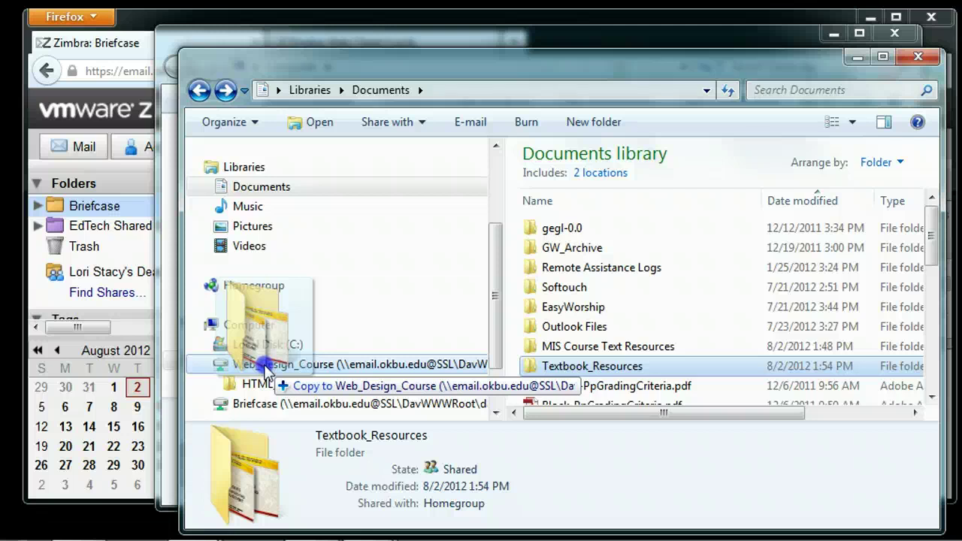
pyautogui.moveTo(266, 369); pyautogui.dragTo(266, 369)
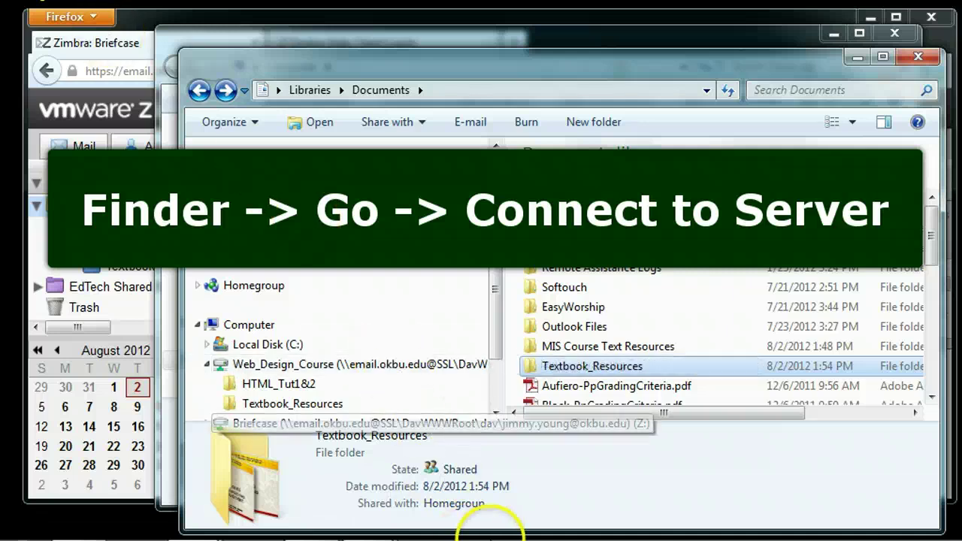
pyautogui.moveTo(494, 528)
pyautogui.moveTo(380, 526)
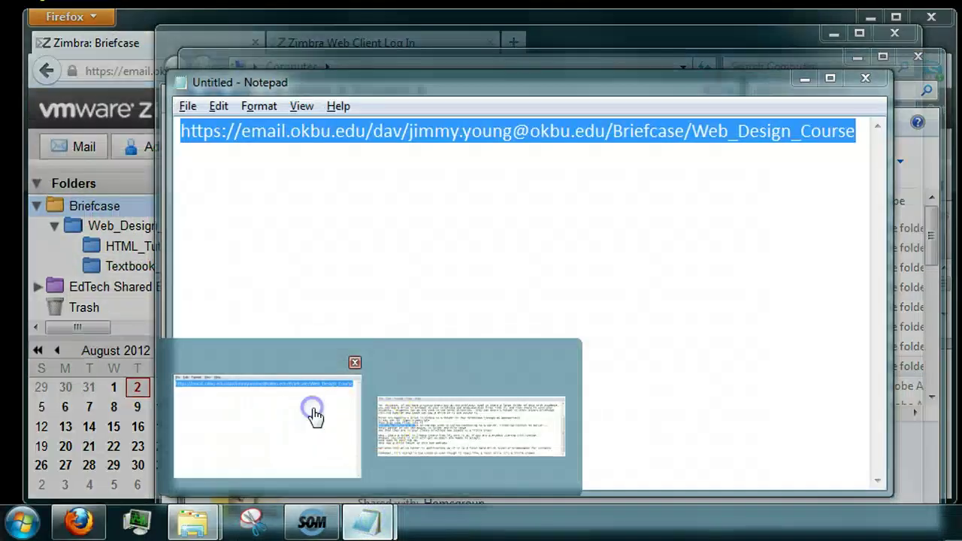
pyautogui.click(314, 410)
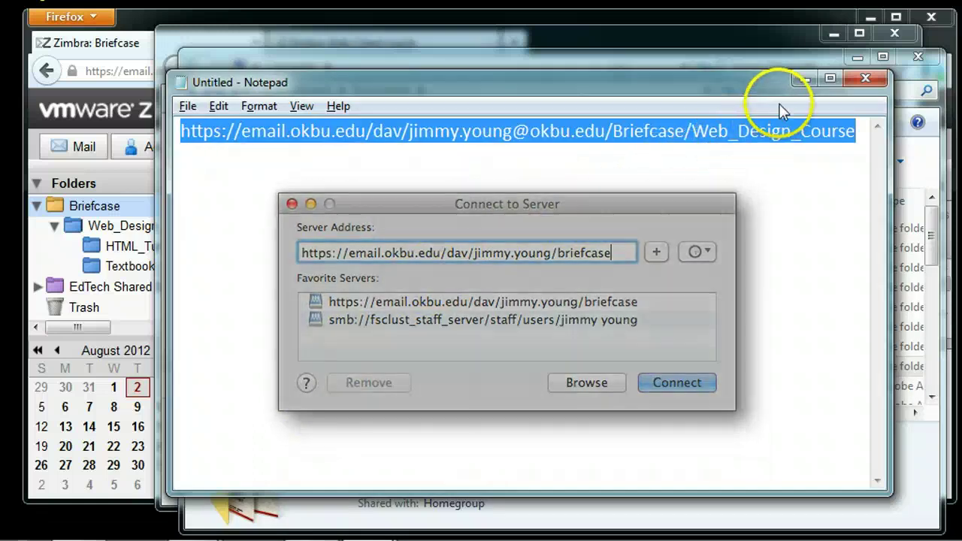
pyautogui.click(762, 130)
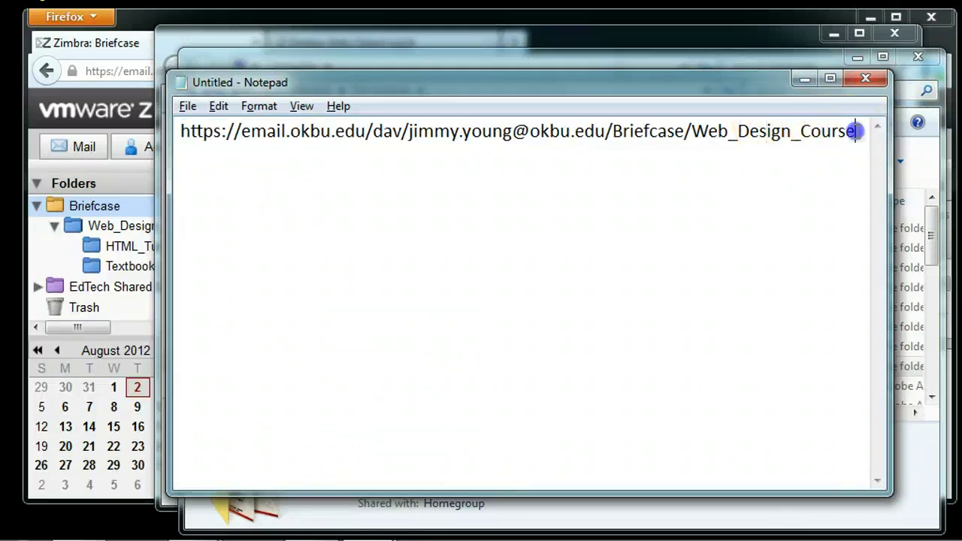
pyautogui.moveTo(854, 131); pyautogui.dragTo(690, 132)
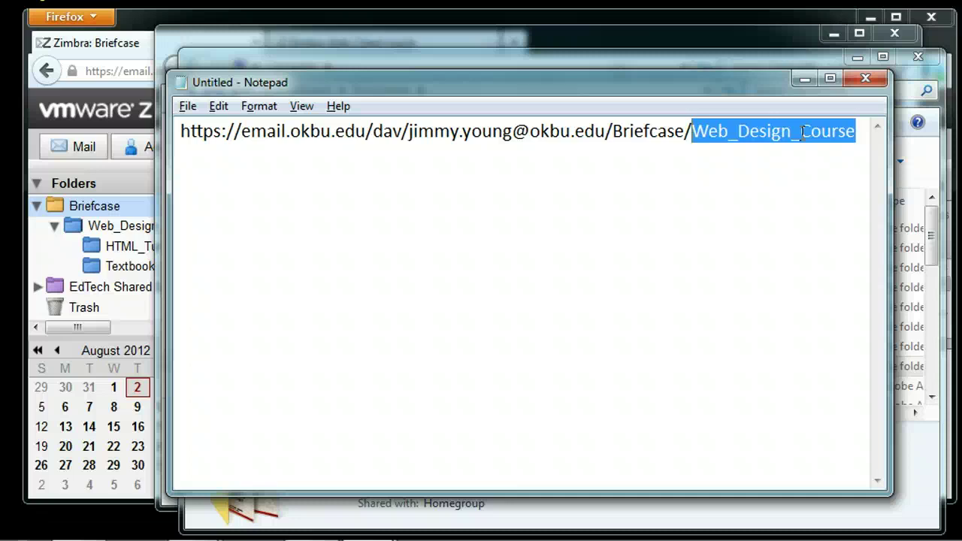
pyautogui.click(858, 133)
pyautogui.moveTo(857, 132); pyautogui.dragTo(690, 131)
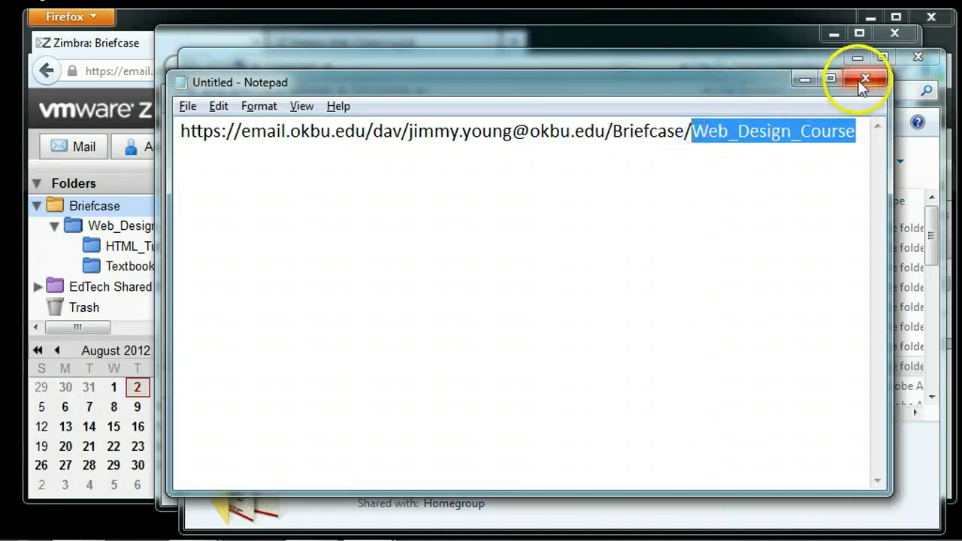
pyautogui.click(802, 79)
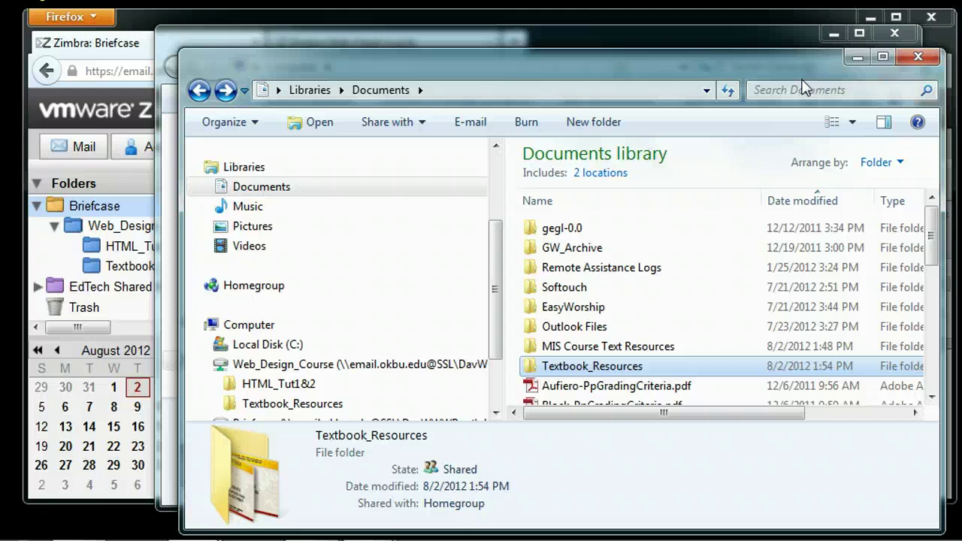
# Check Textbook_Resources' files in the Briefcase, then sign in to the student account via LastPass AutoLogin.
pyautogui.click(140, 27)
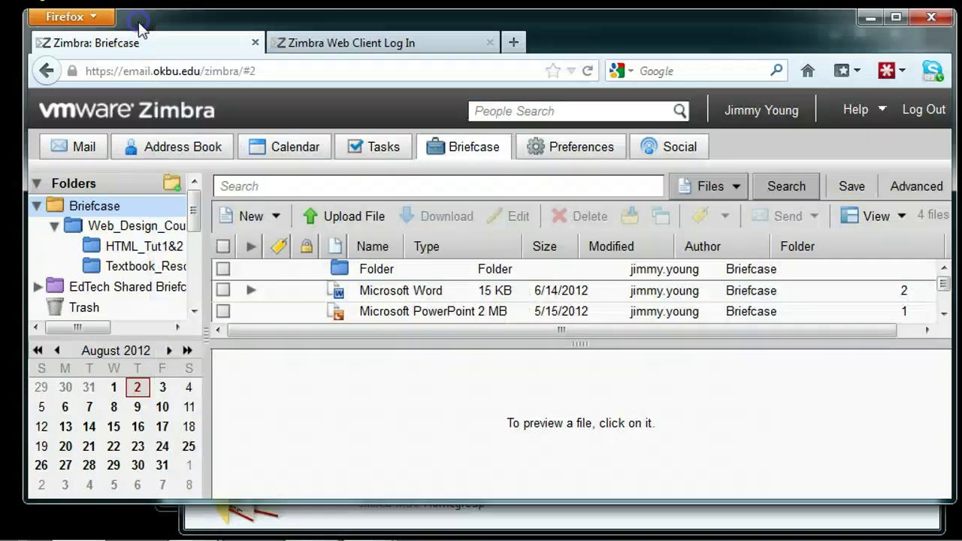
pyautogui.click(134, 266)
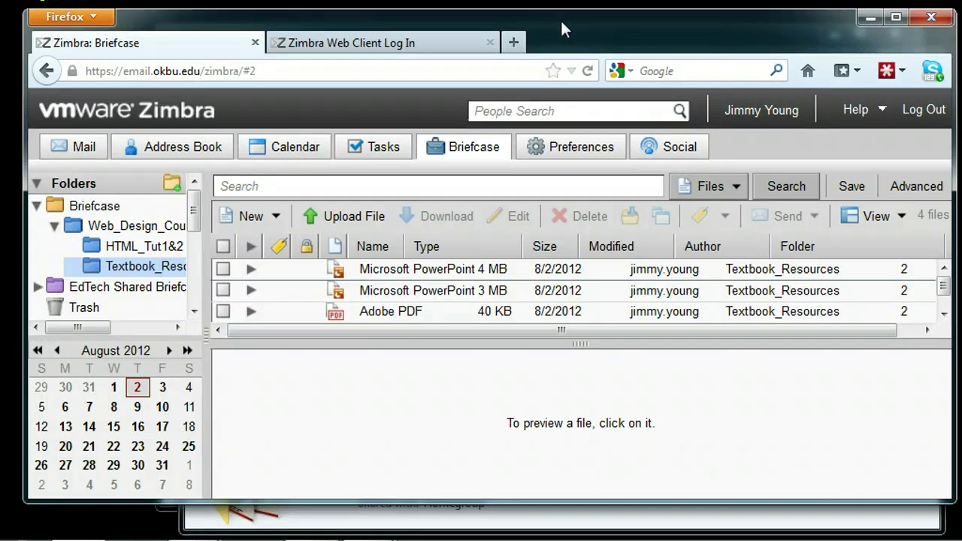
pyautogui.click(439, 41)
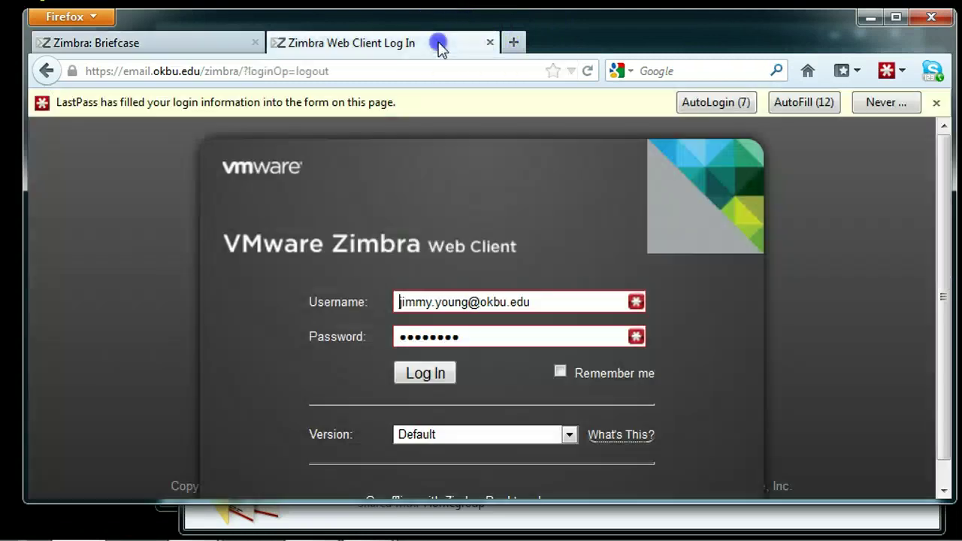
pyautogui.click(713, 102)
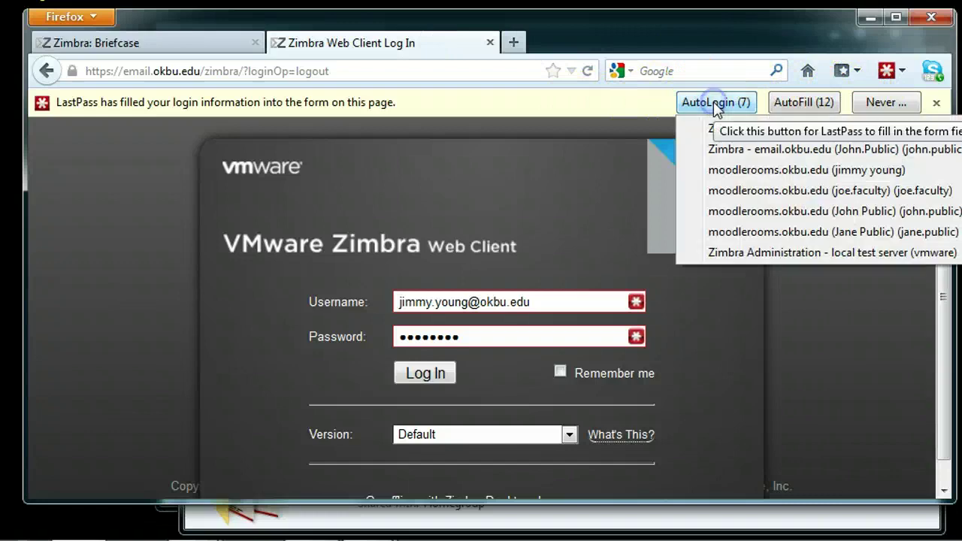
pyautogui.click(759, 150)
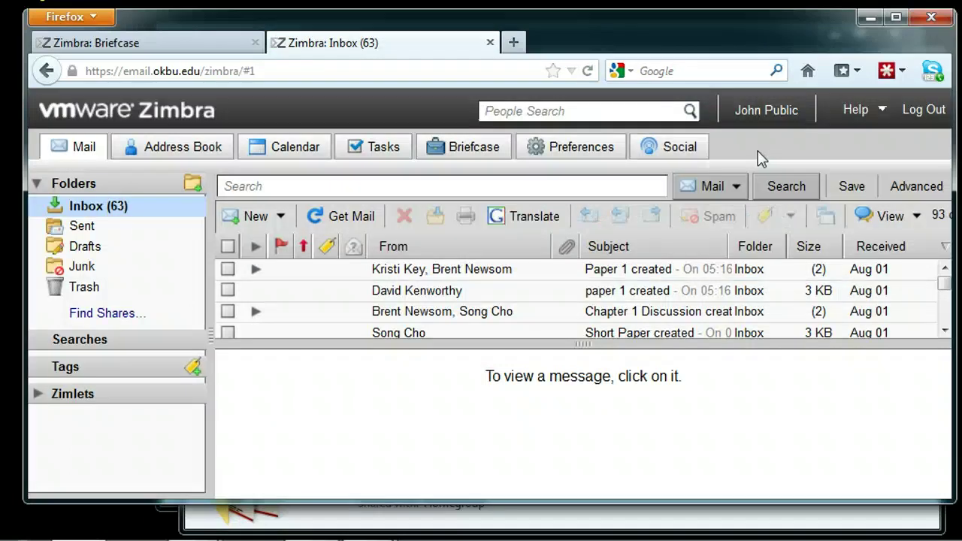
# List HTML_Tut1and2's files in the student's Briefcase, opening then cancelling its Share Folder dialog.
pyautogui.click(464, 152)
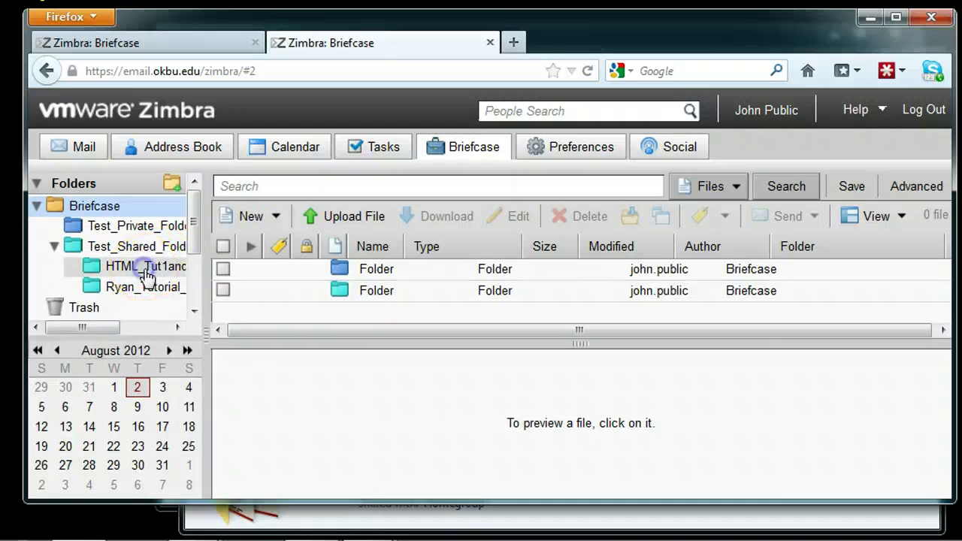
pyautogui.click(147, 277)
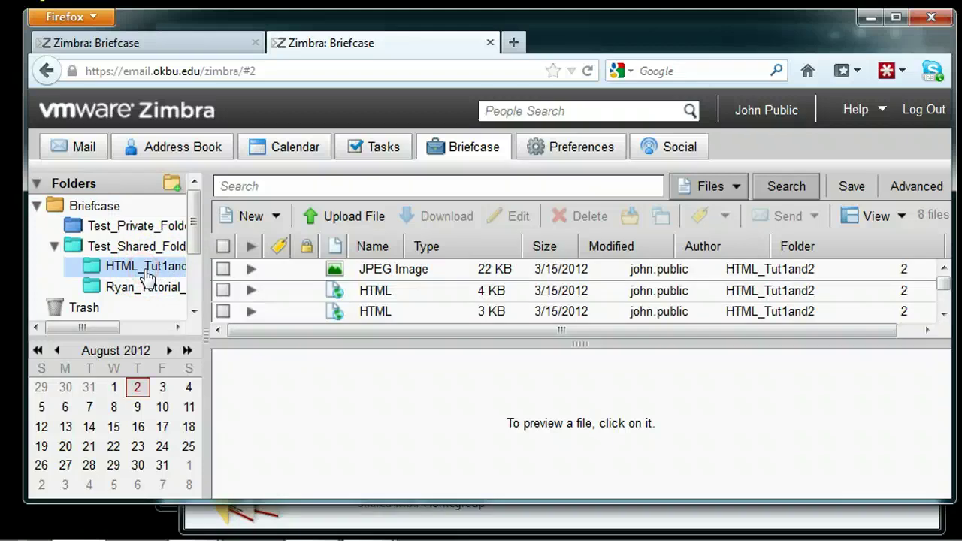
pyautogui.rightClick(145, 278)
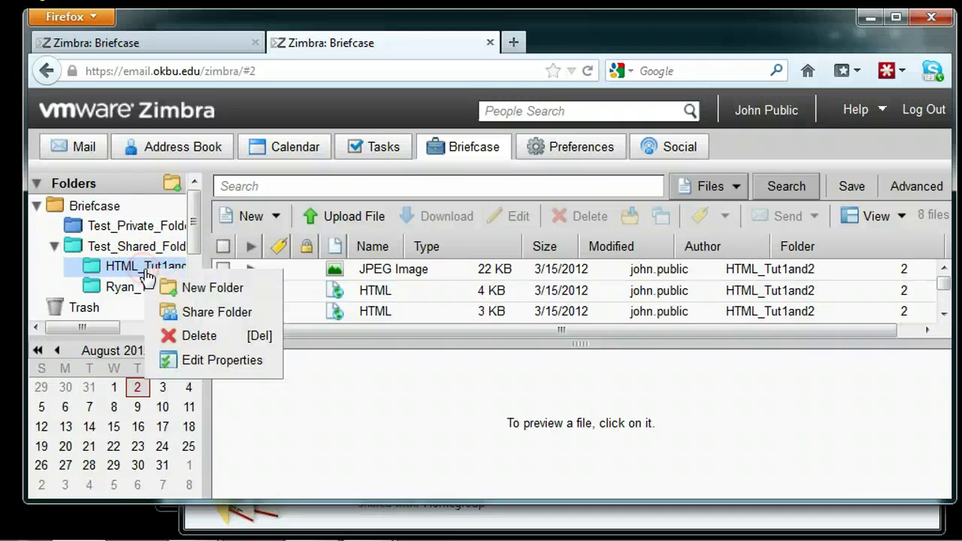
pyautogui.click(197, 313)
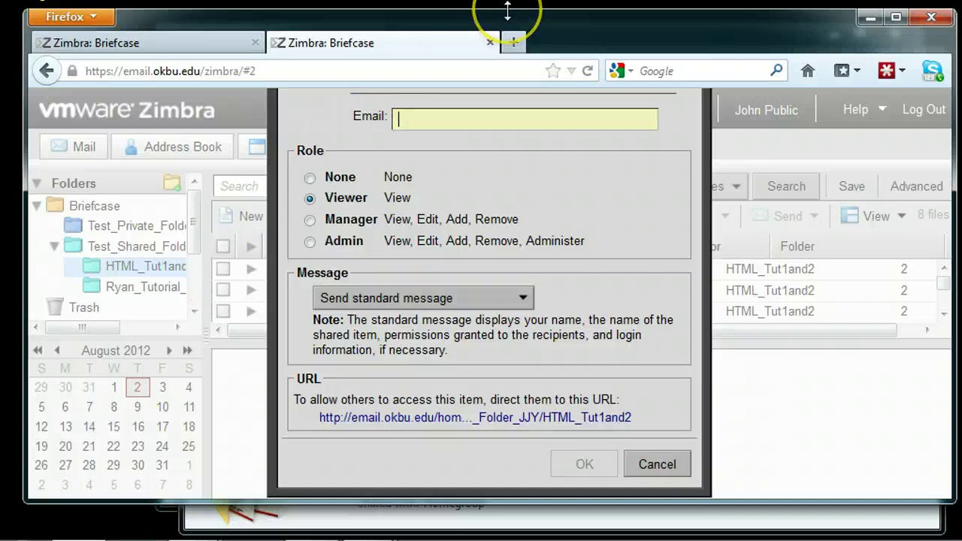
pyautogui.moveTo(506, 8); pyautogui.dragTo(507, 0)
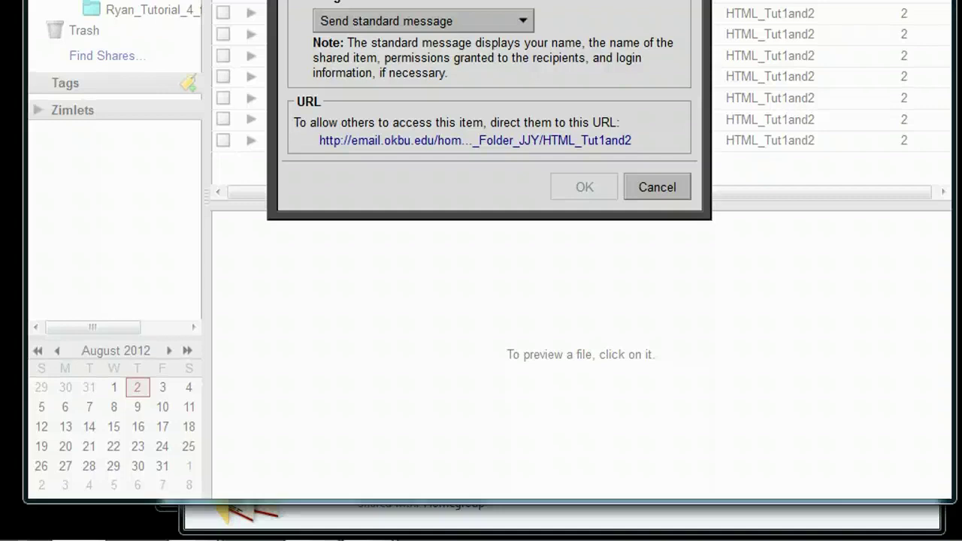
pyautogui.click(651, 187)
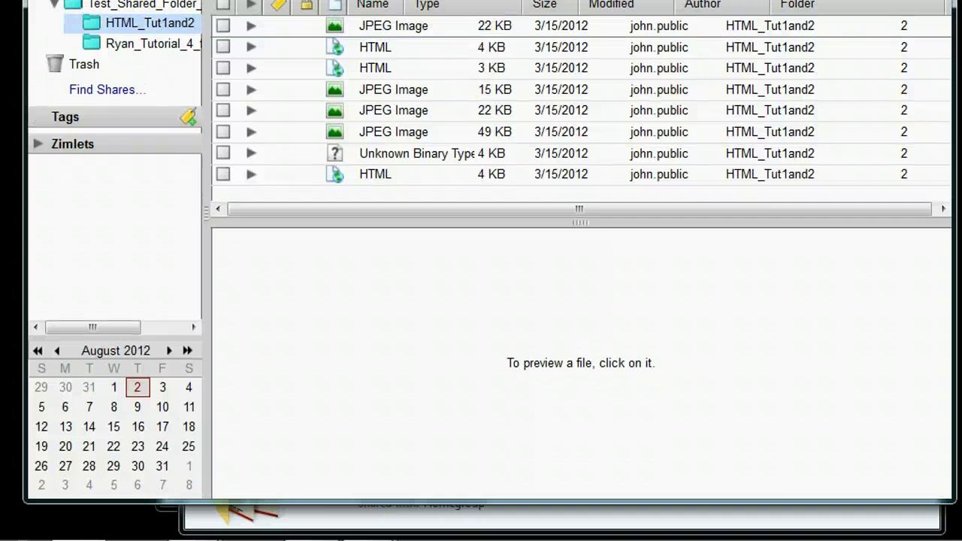
# Share HTML_Tut1and2 with the teacher's suggested e-mail address, keeping the Viewer role.
pyautogui.rightClick(155, 25)
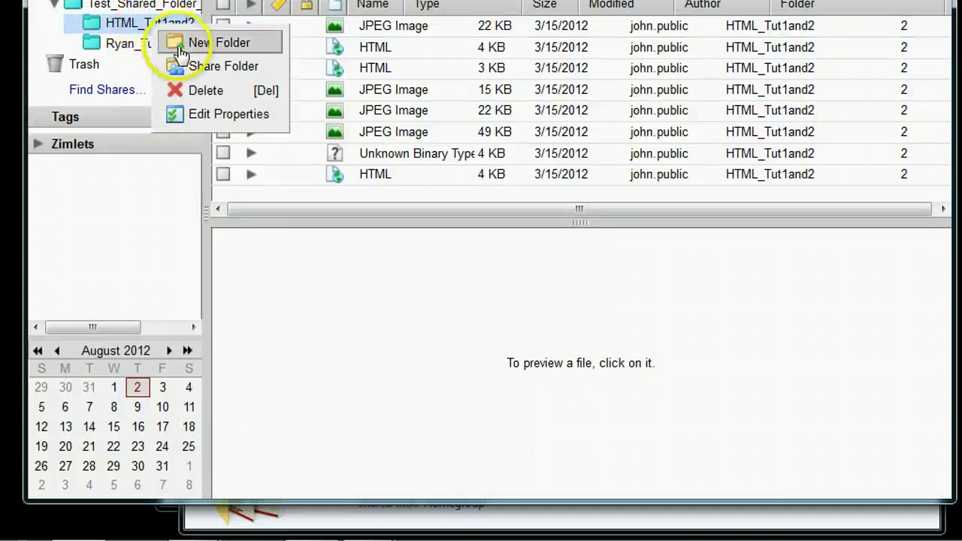
pyautogui.click(207, 66)
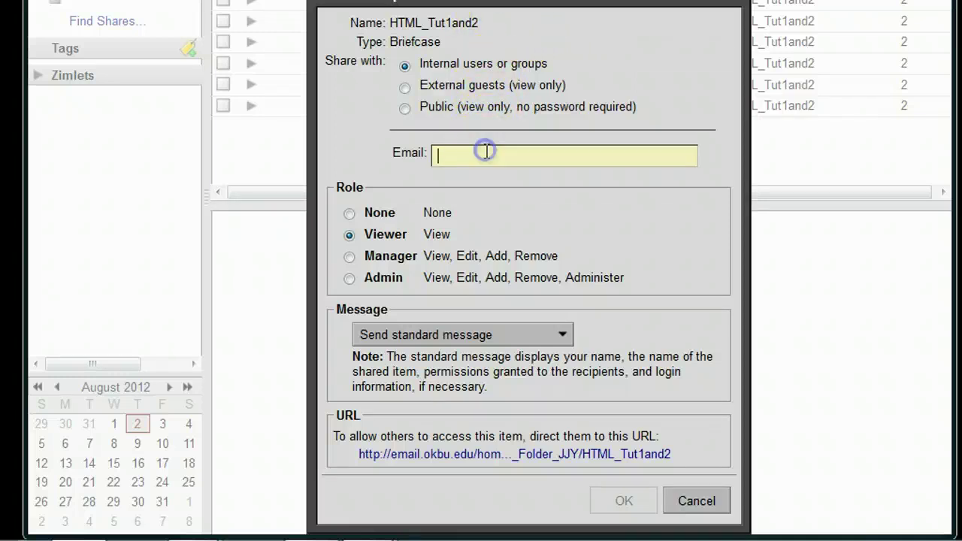
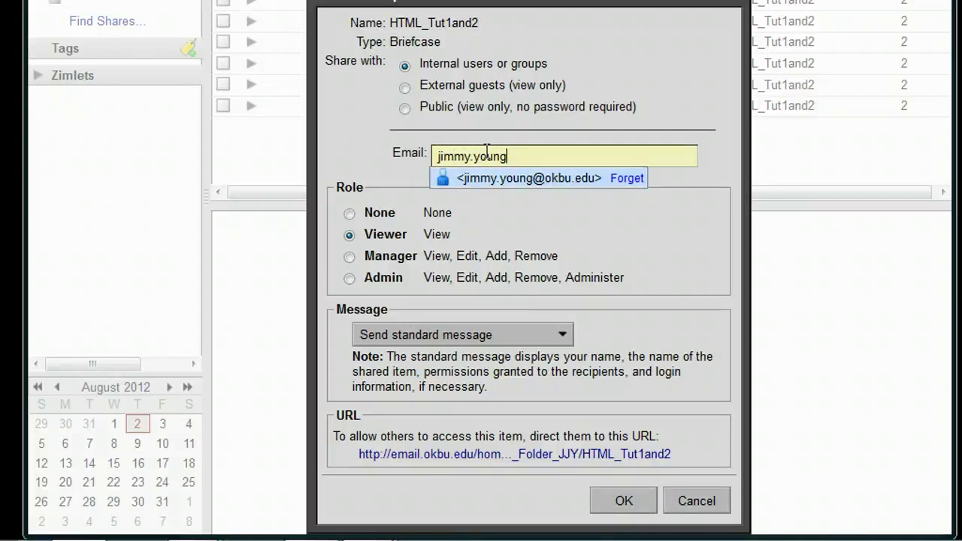
pyautogui.press('Return')
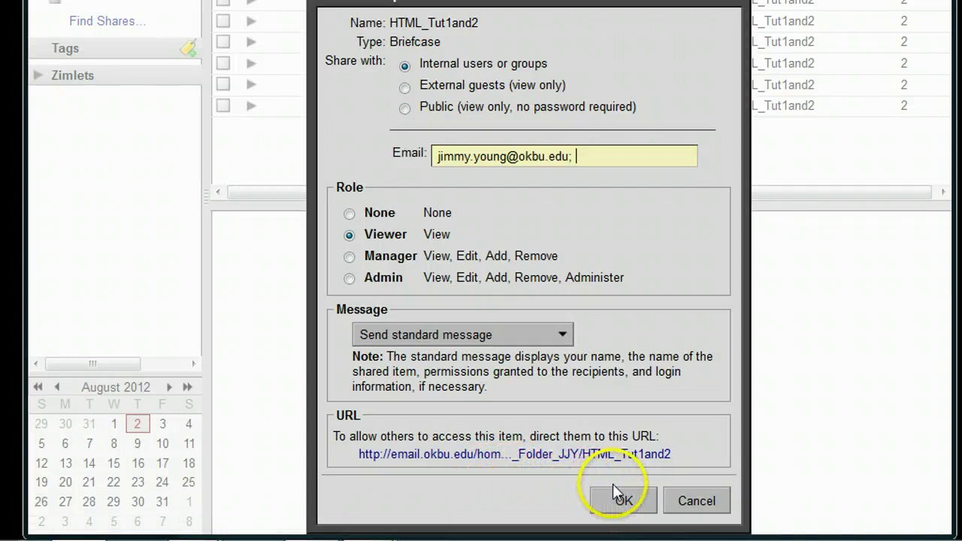
pyautogui.click(623, 501)
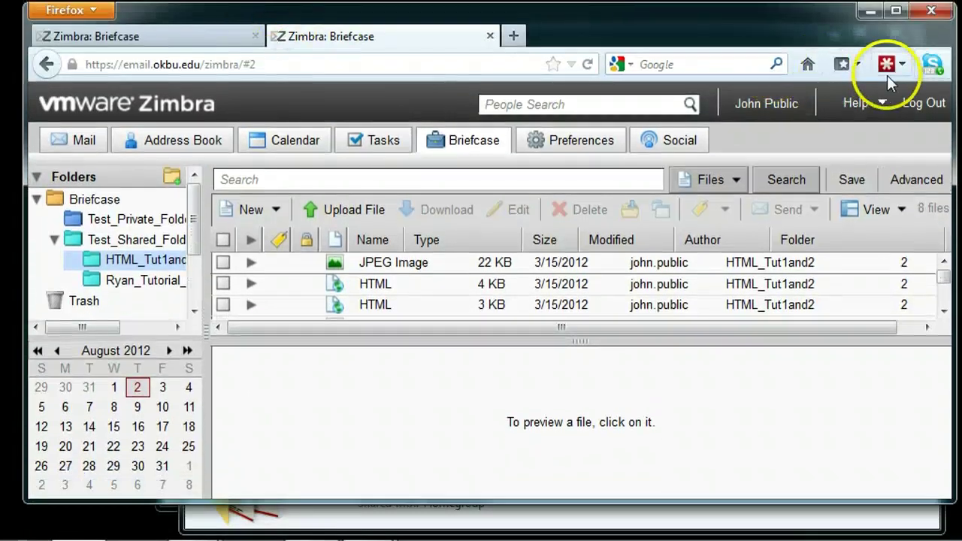
# Log out, sign back in as the teacher, and select the Share Created message in the Inbox.
pyautogui.click(934, 114)
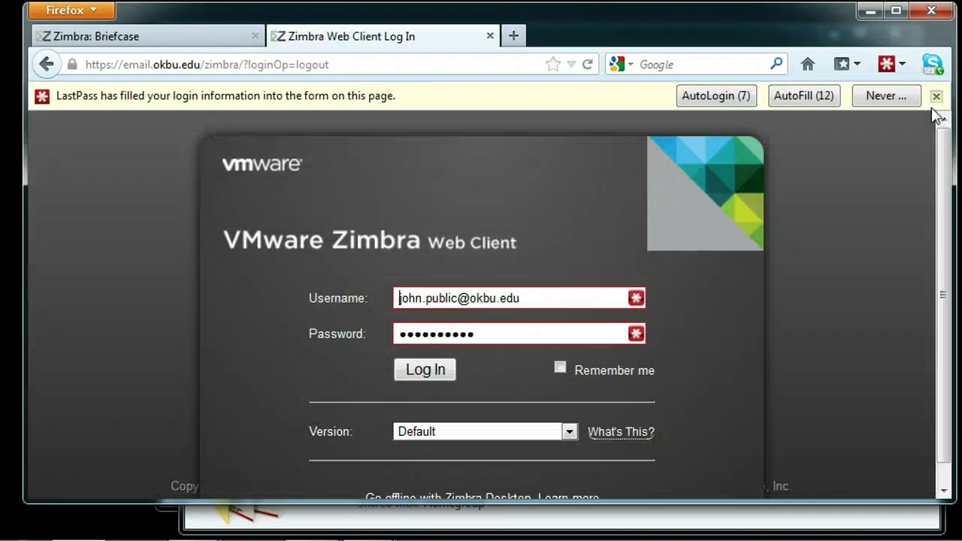
pyautogui.click(714, 96)
pyautogui.click(754, 142)
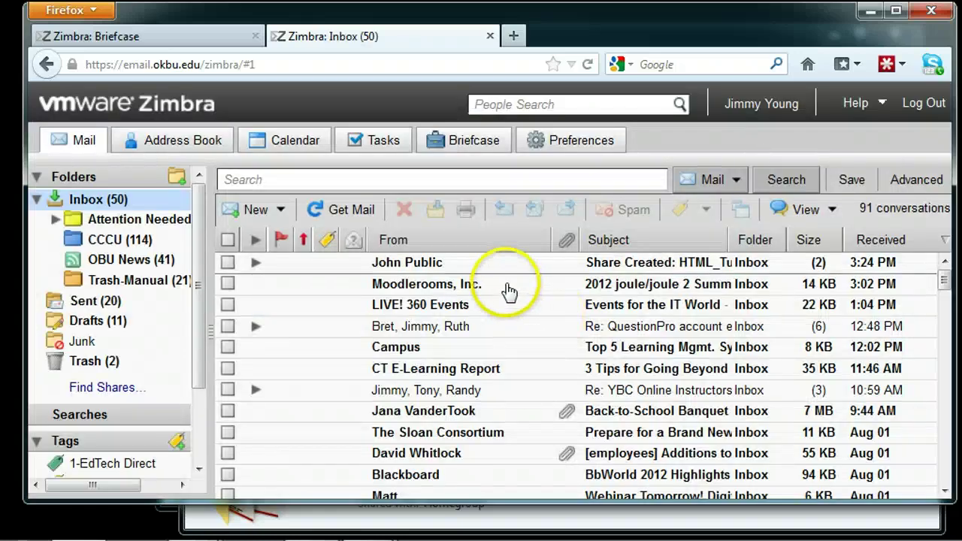
pyautogui.click(452, 265)
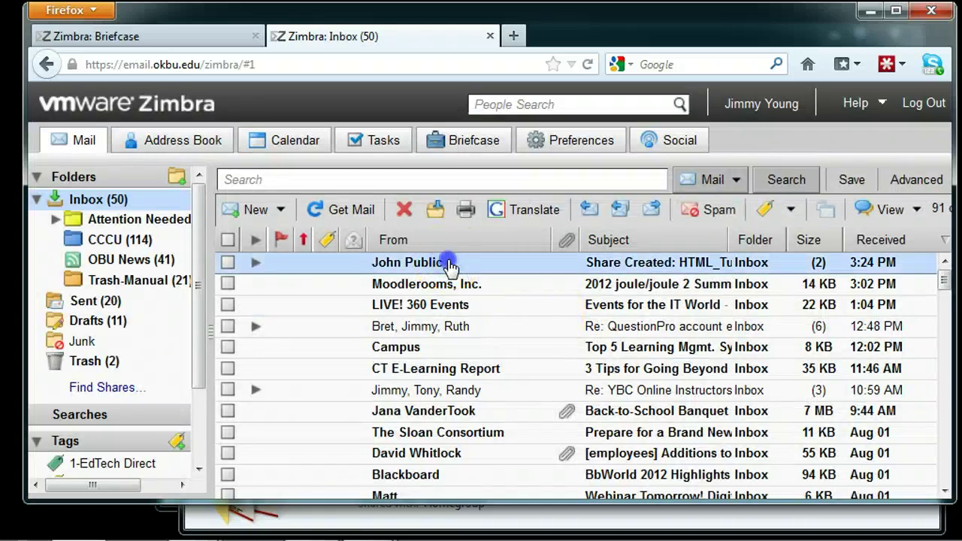
# Accept the HTML_Tut1and2 folder share with a Pink folder colour, moving its notification to Trash.
pyautogui.doubleClick(449, 265)
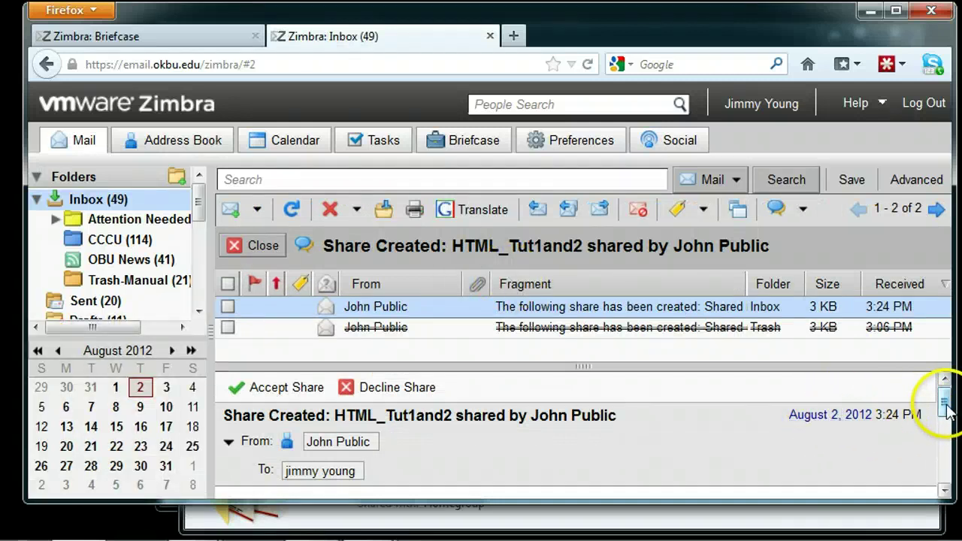
pyautogui.moveTo(945, 410)
pyautogui.mouseDown()
pyautogui.moveTo(947, 465)
pyautogui.moveTo(946, 395)
pyautogui.mouseUp()
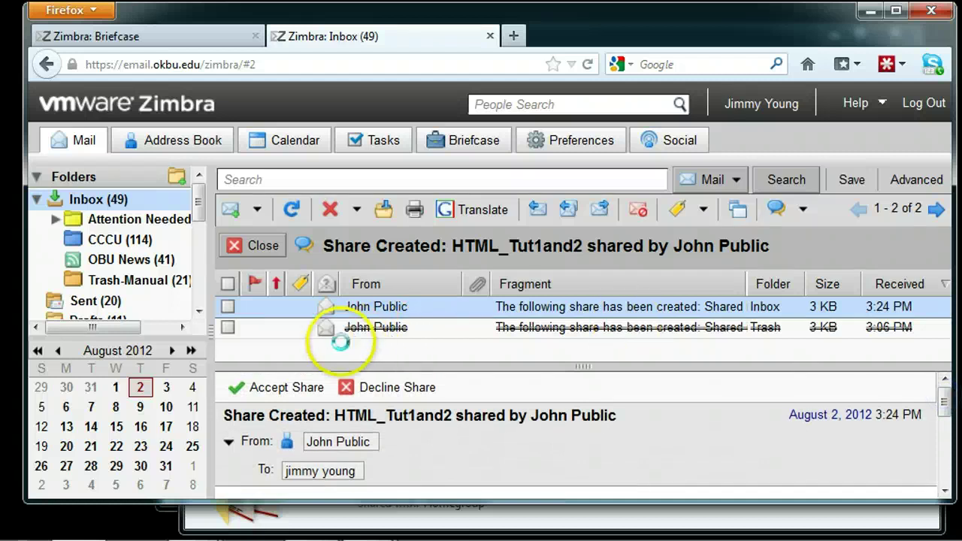
pyautogui.click(260, 392)
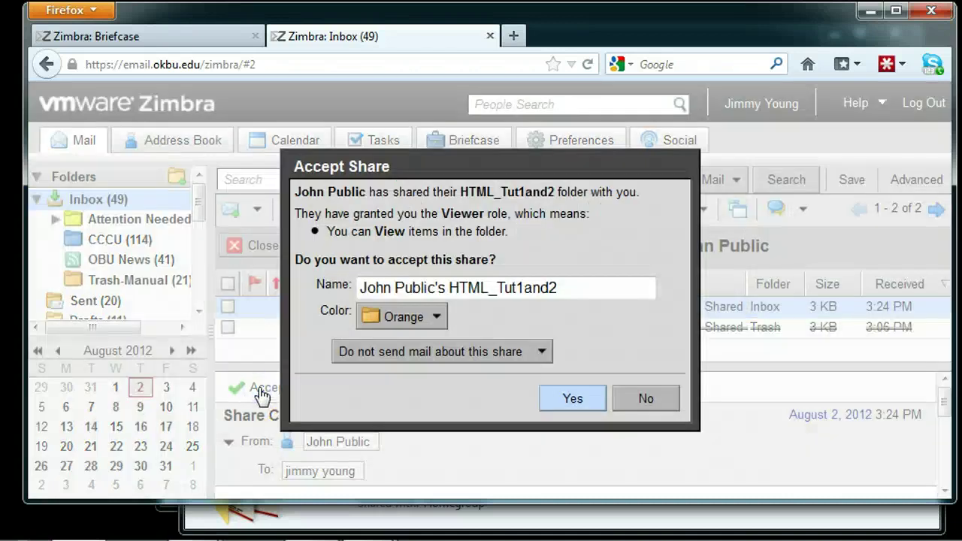
pyautogui.click(439, 317)
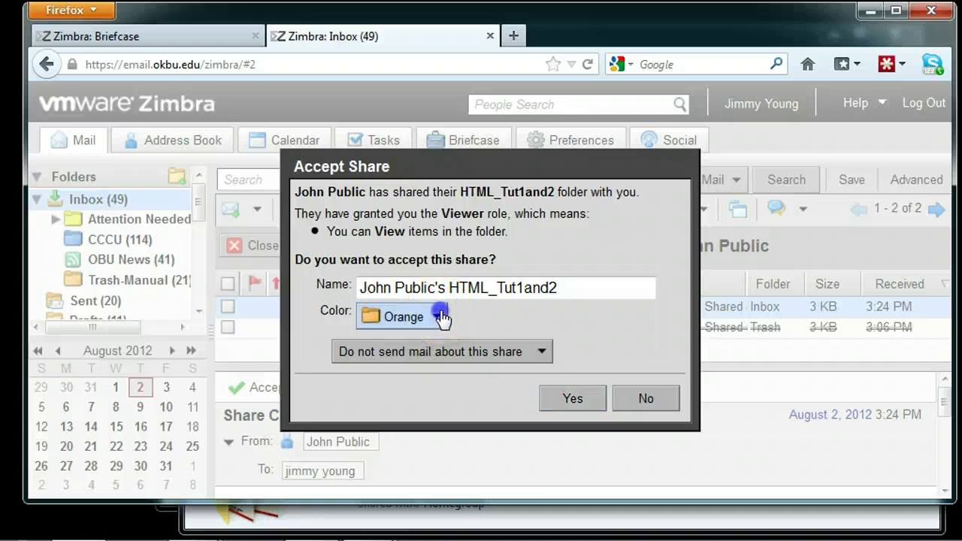
pyautogui.click(402, 414)
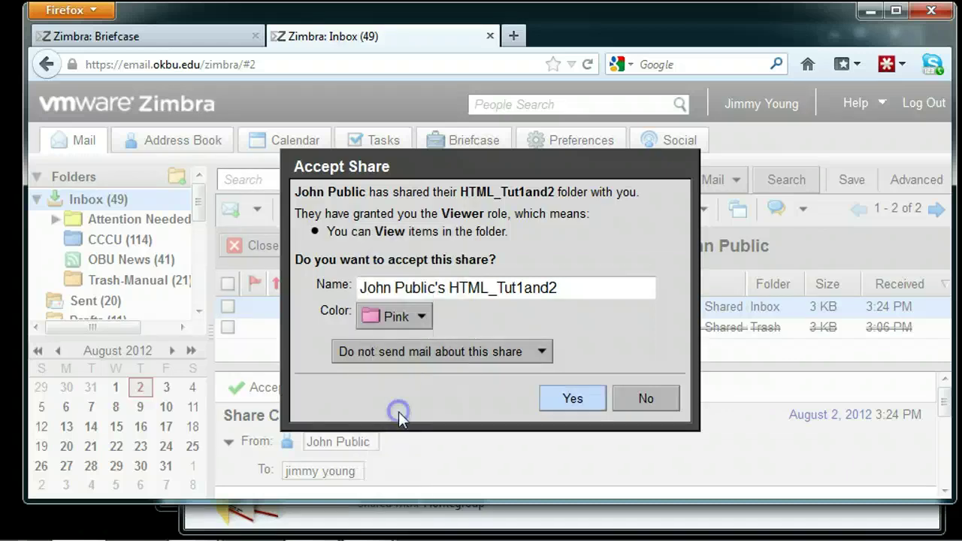
pyautogui.click(574, 401)
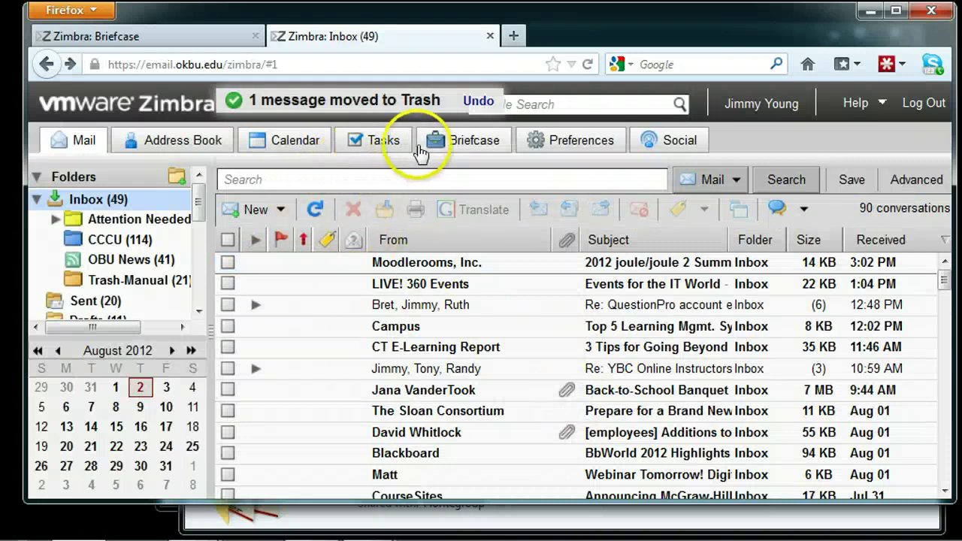
# Open the accepted HTML_Tut1and2 share in the Briefcase to list its 8 JPEG and HTML files.
pyautogui.click(443, 142)
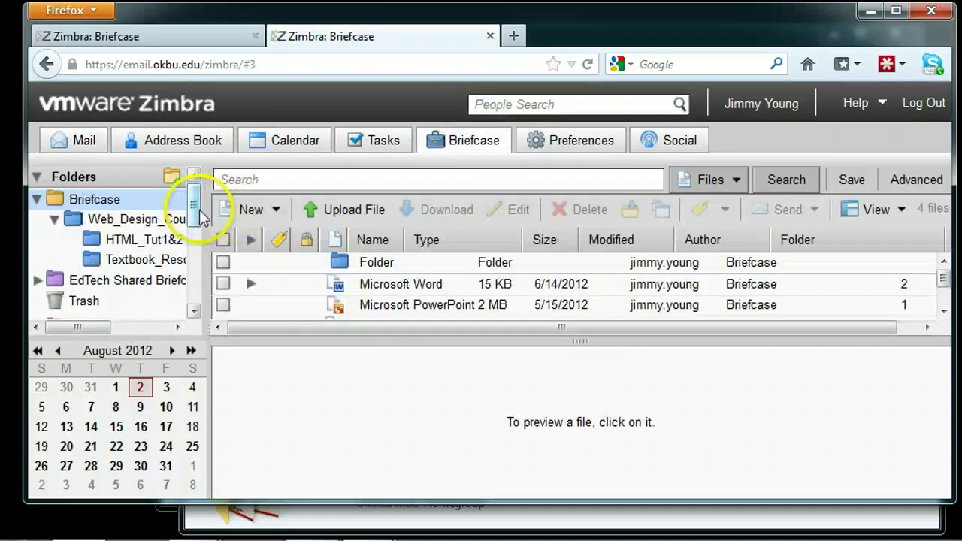
pyautogui.moveTo(199, 218); pyautogui.dragTo(196, 236)
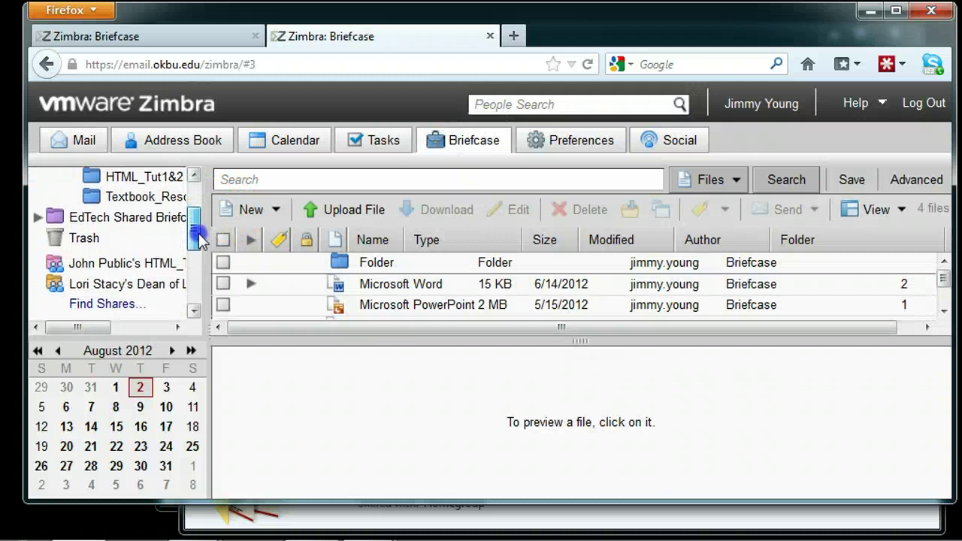
pyautogui.click(113, 269)
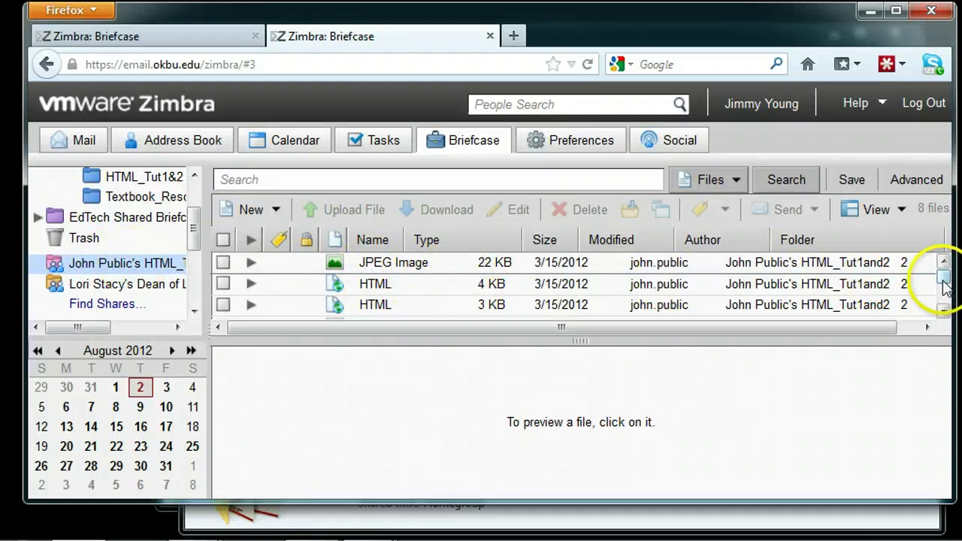
pyautogui.moveTo(945, 289)
pyautogui.mouseDown()
pyautogui.moveTo(943, 271)
pyautogui.moveTo(943, 289)
pyautogui.mouseUp()
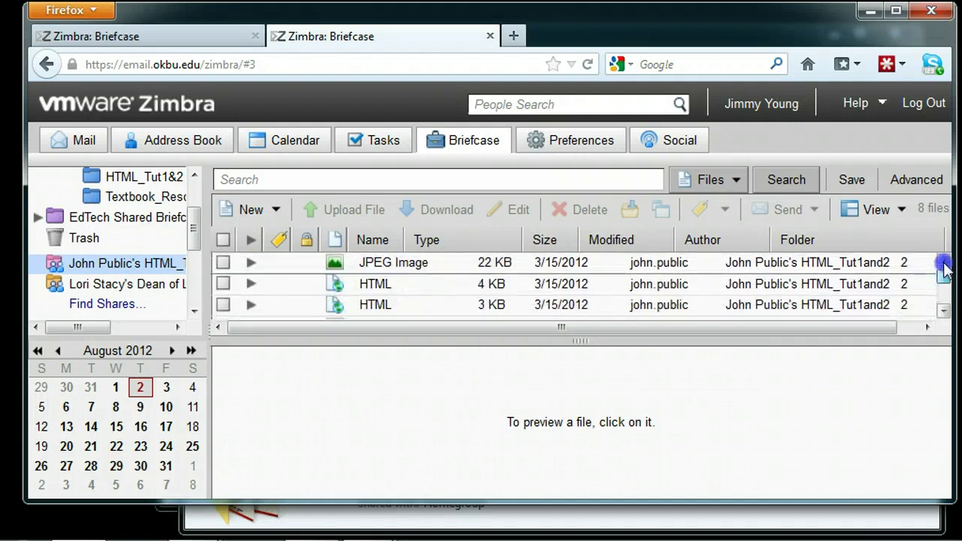
# Minimize Firefox and browse Web_Design_Course > HTML_Tut1&2 > Textbook_Resources in Explorer.
pyautogui.click(872, 13)
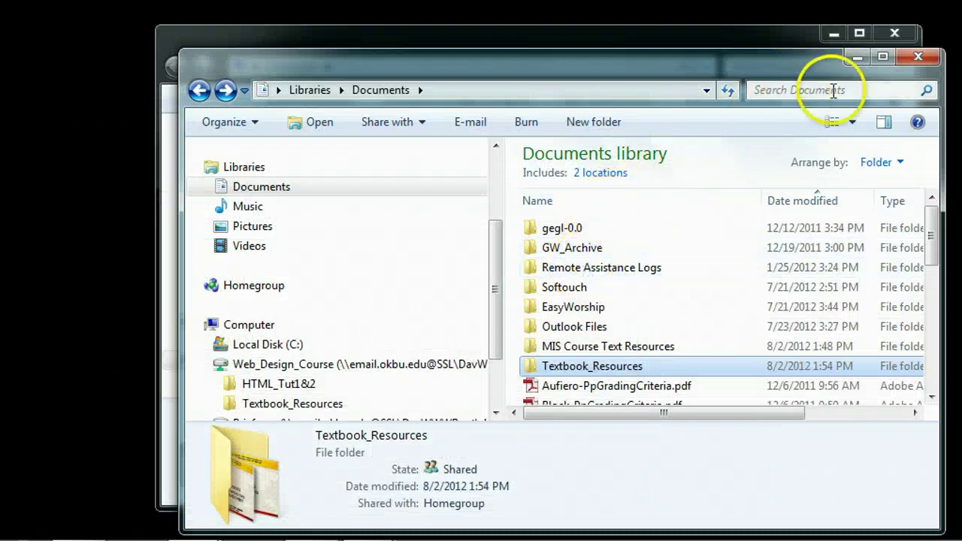
pyautogui.click(371, 367)
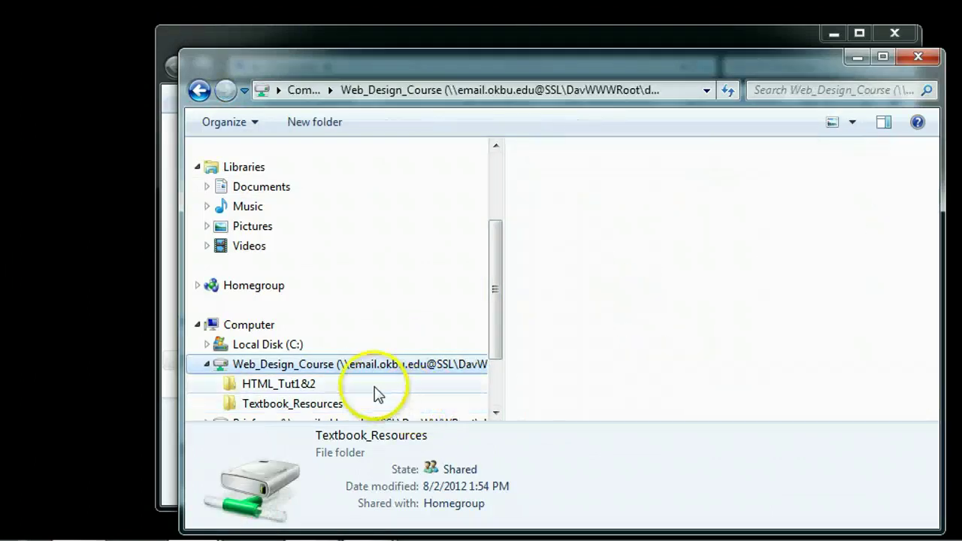
pyautogui.click(296, 386)
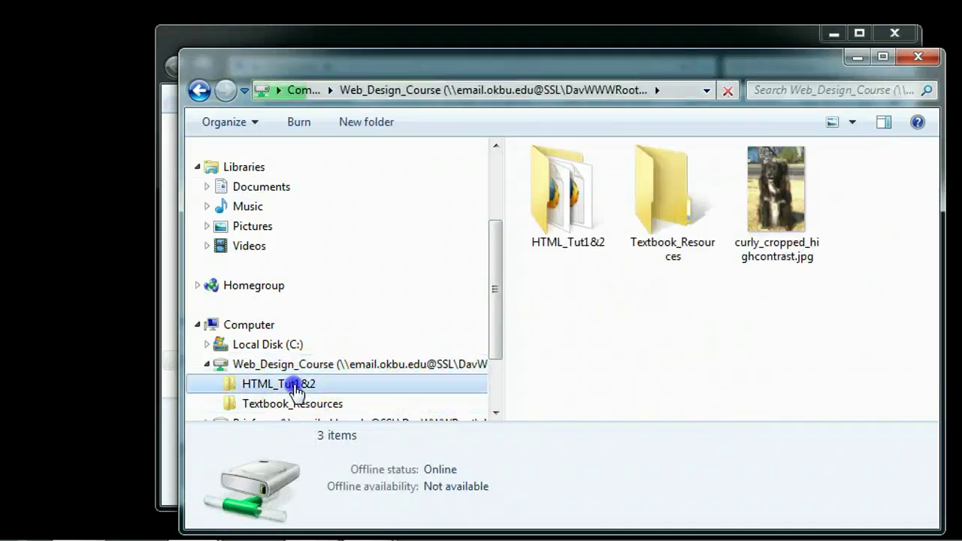
pyautogui.click(287, 405)
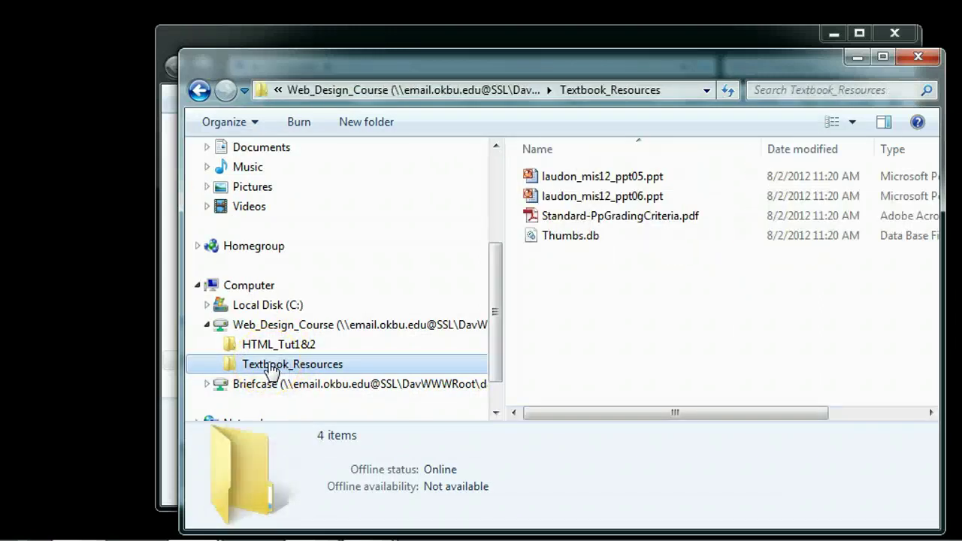
pyautogui.click(262, 277)
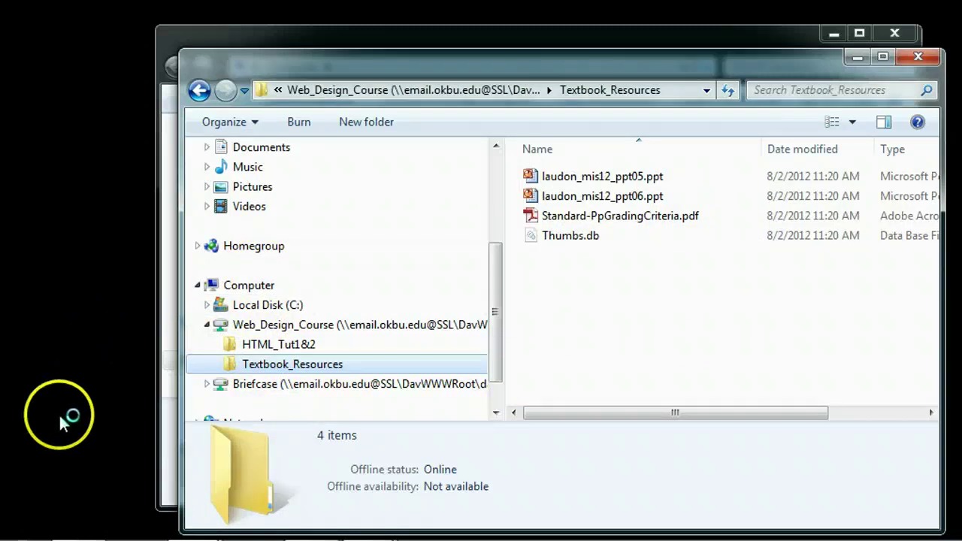
# Launch Microsoft Excel 2010 from the Start menu to get a blank workbook.
pyautogui.moveTo(22, 528)
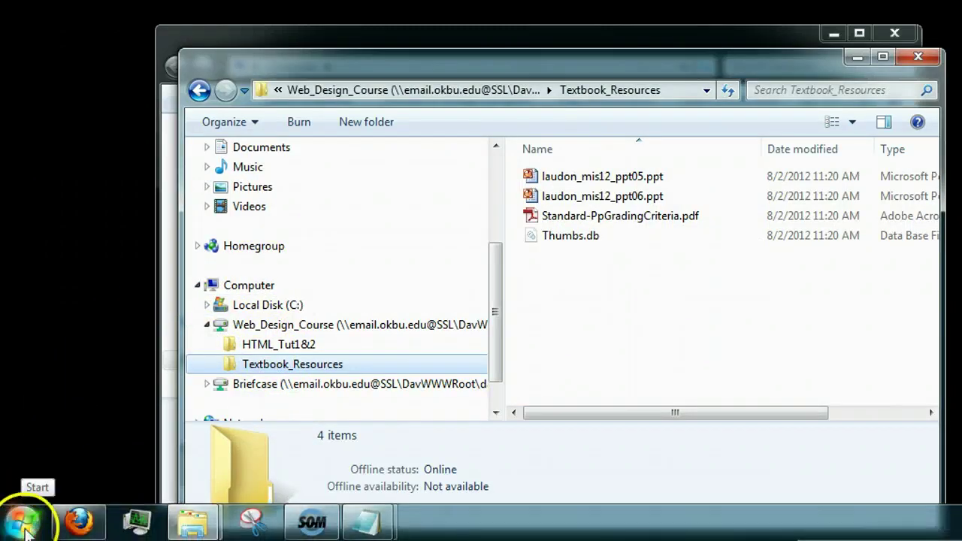
pyautogui.click(22, 526)
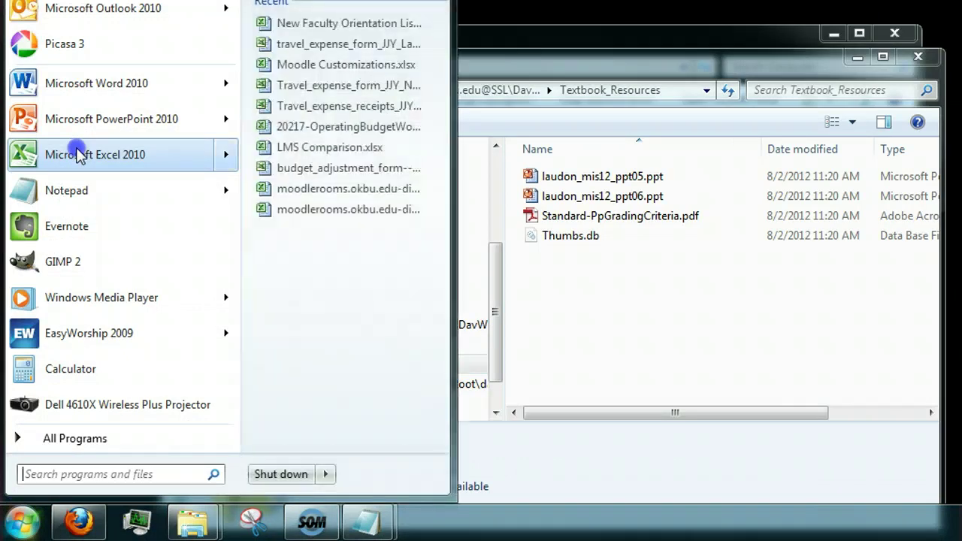
pyautogui.click(79, 154)
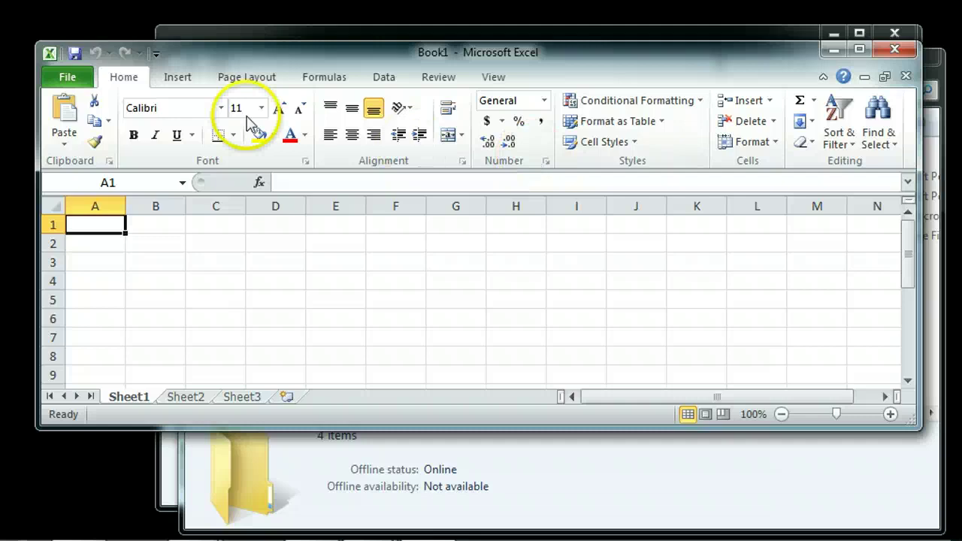
# In the Open dialog, check Web_Design_Course > Textbook_Resources for Excel files, find none, and cancel.
pyautogui.click(72, 81)
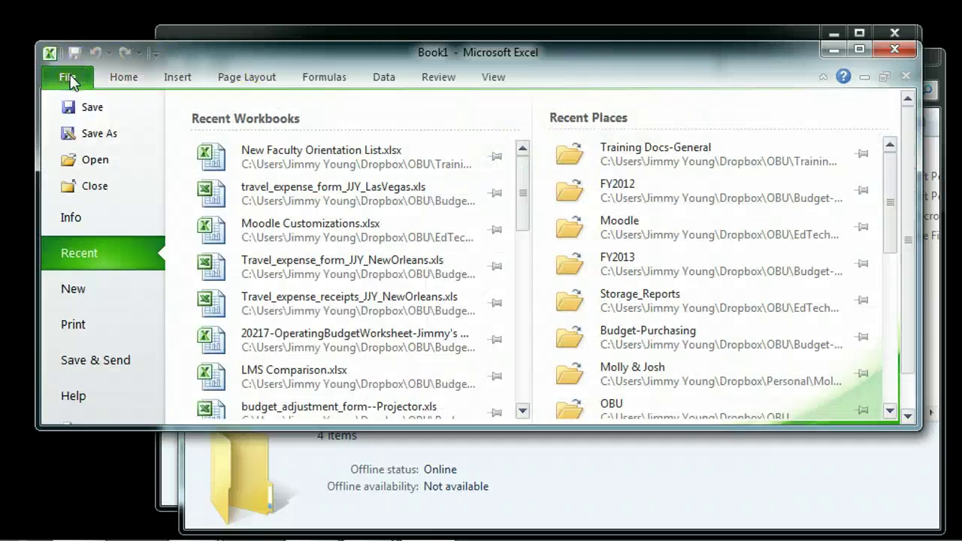
pyautogui.click(101, 162)
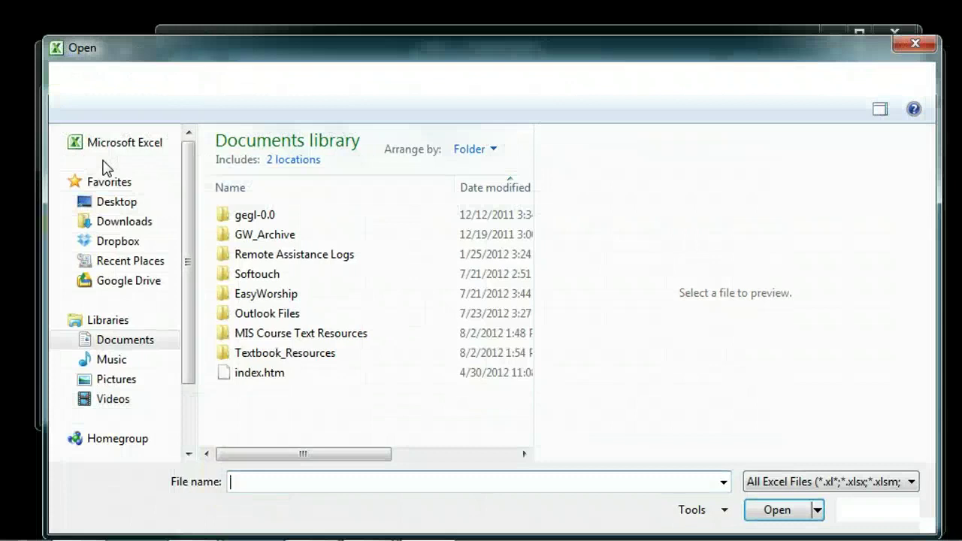
pyautogui.moveTo(187, 376); pyautogui.dragTo(190, 434)
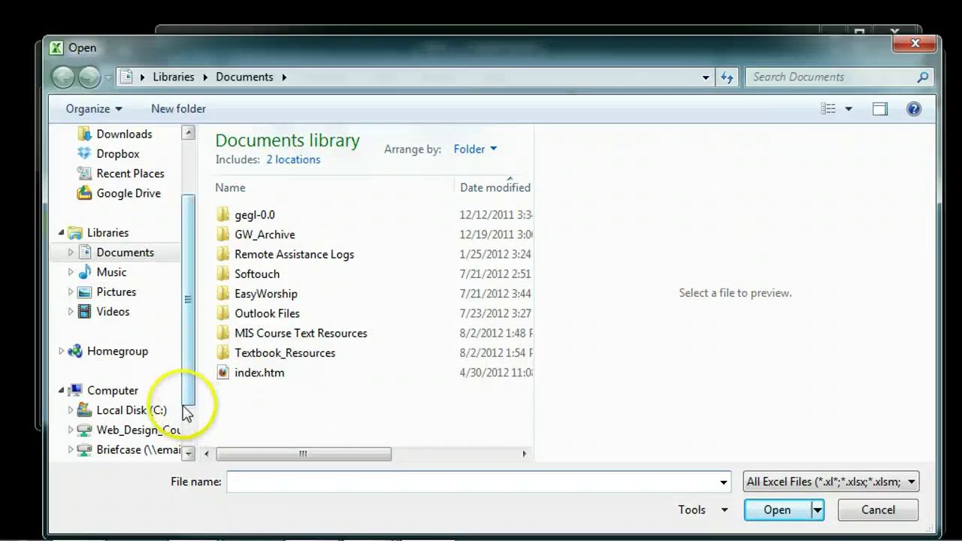
pyautogui.click(135, 432)
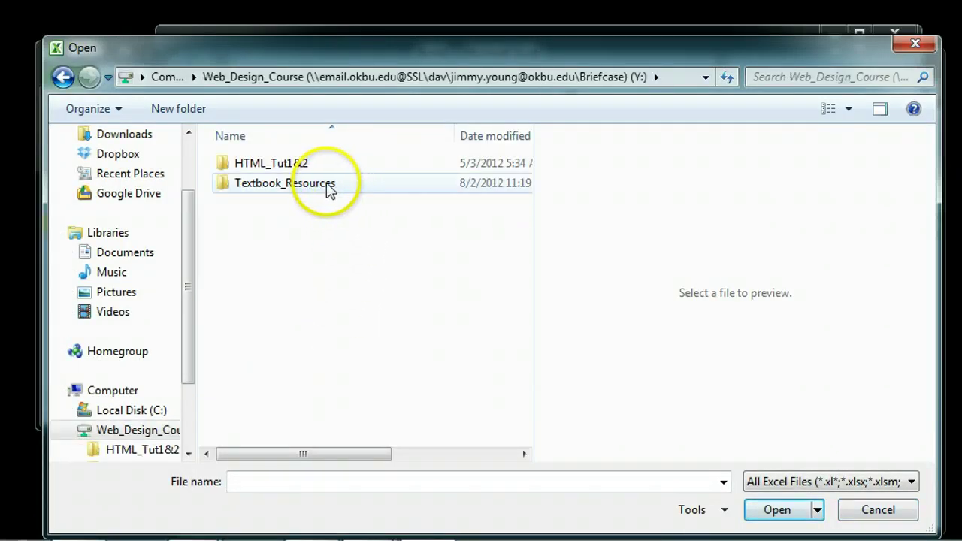
pyautogui.click(329, 190)
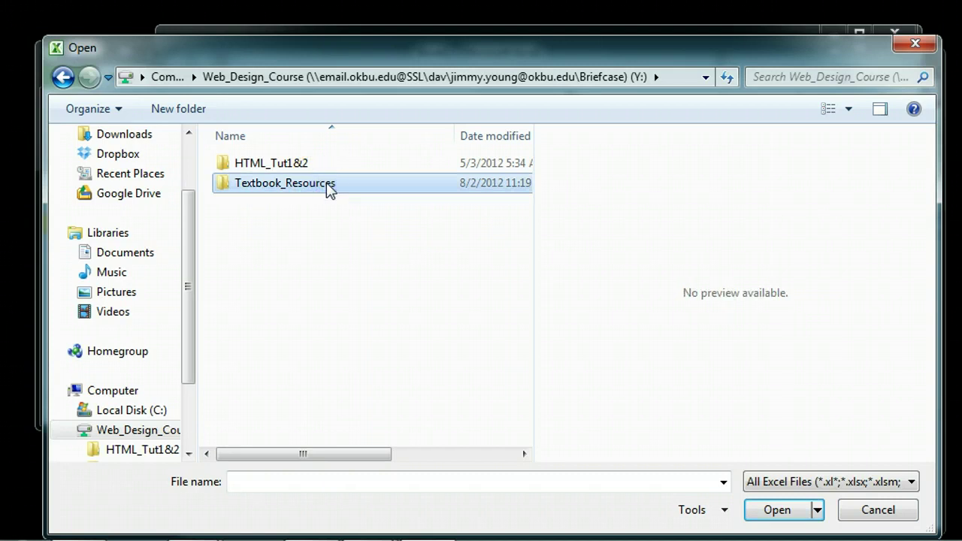
pyautogui.doubleClick(329, 189)
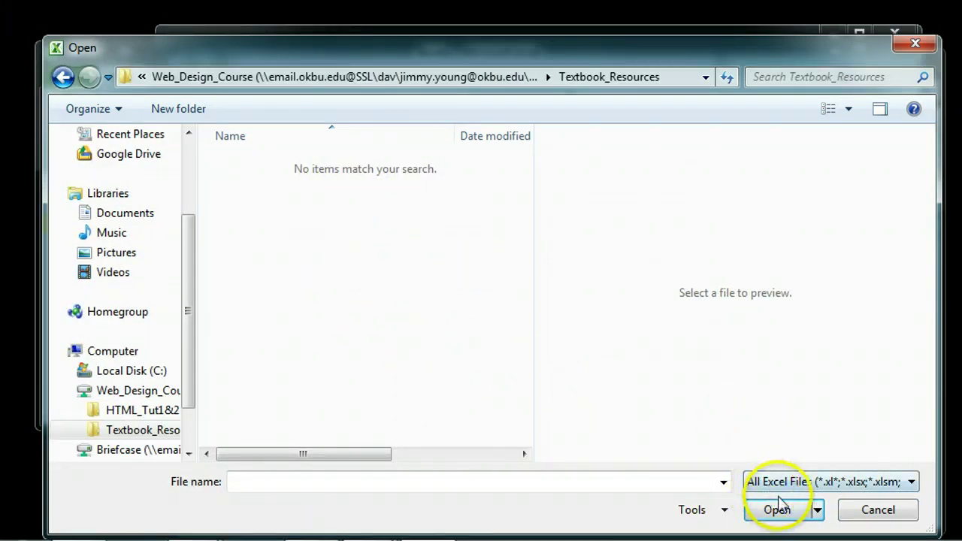
pyautogui.click(872, 510)
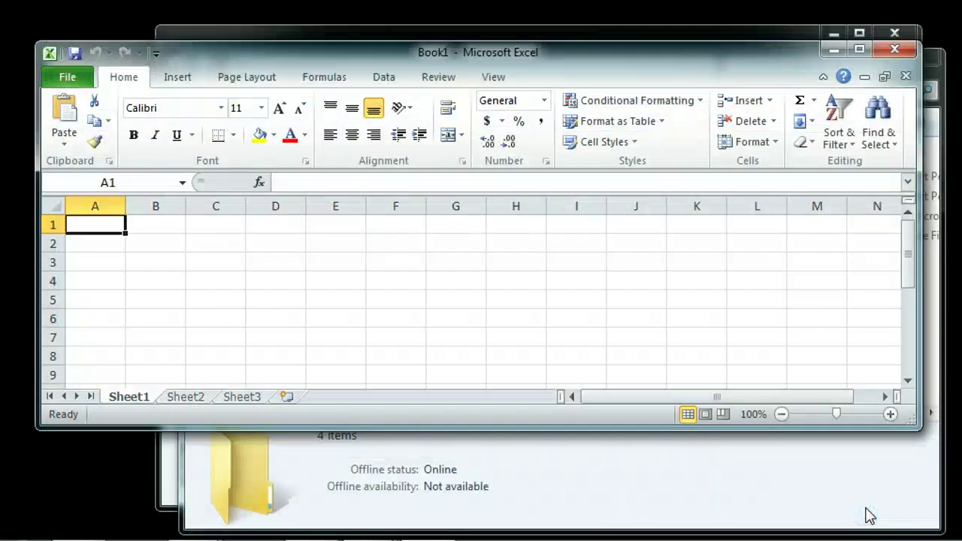